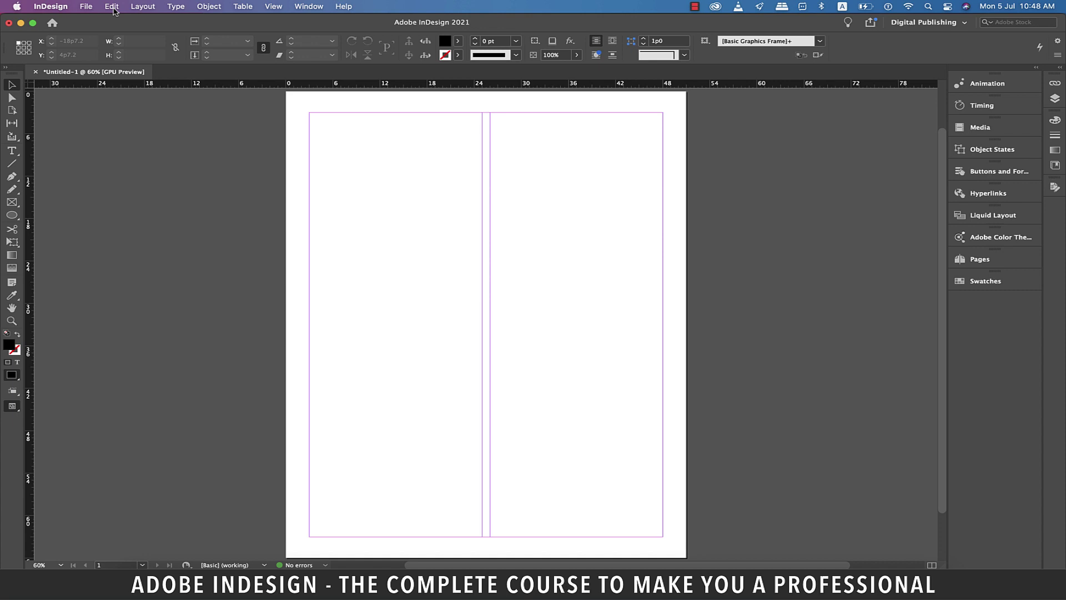
- Open InDesign's General preferences from the application menu
click(113, 10)
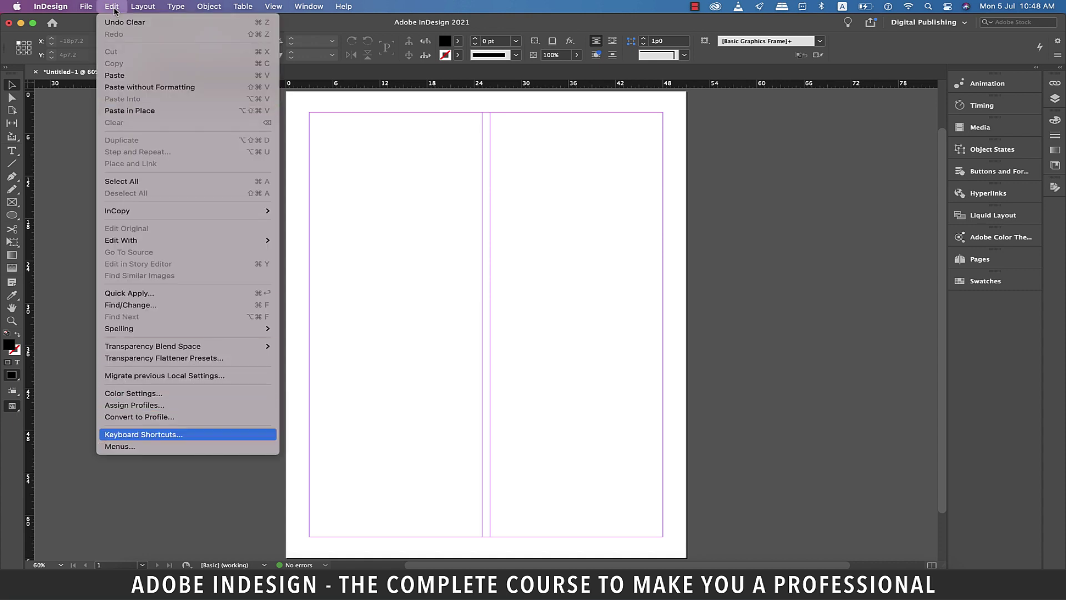
mouse_move(50, 8)
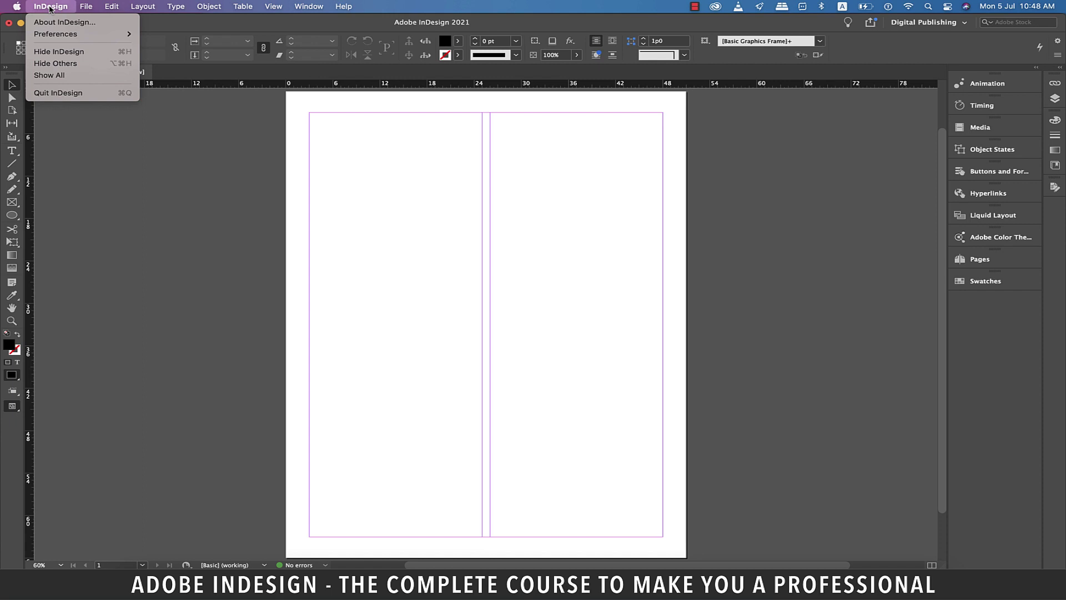
key(Down)
key(Down)
key(Right)
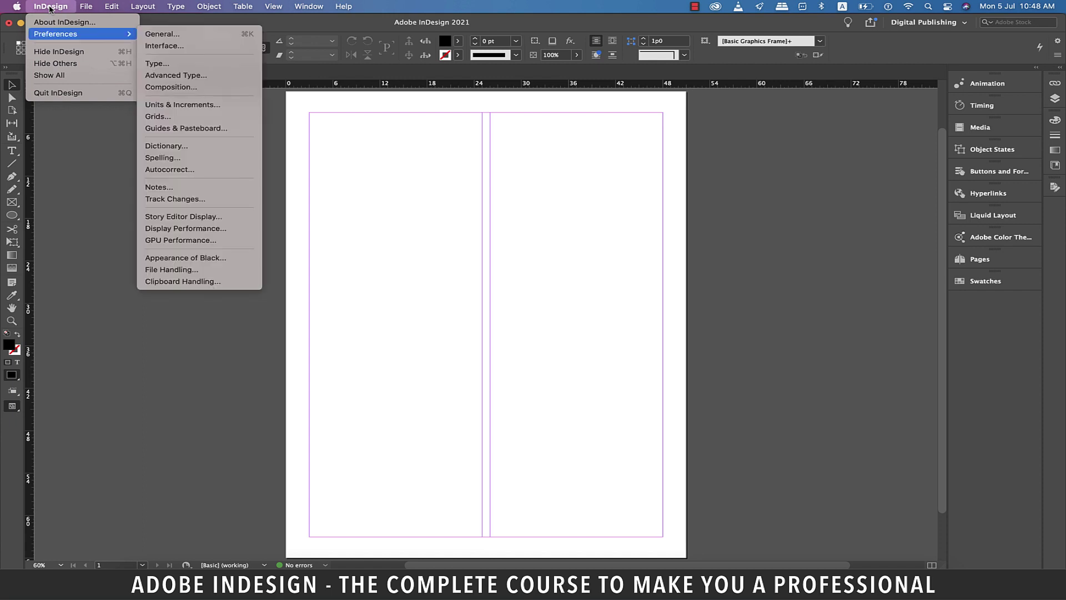
click(162, 35)
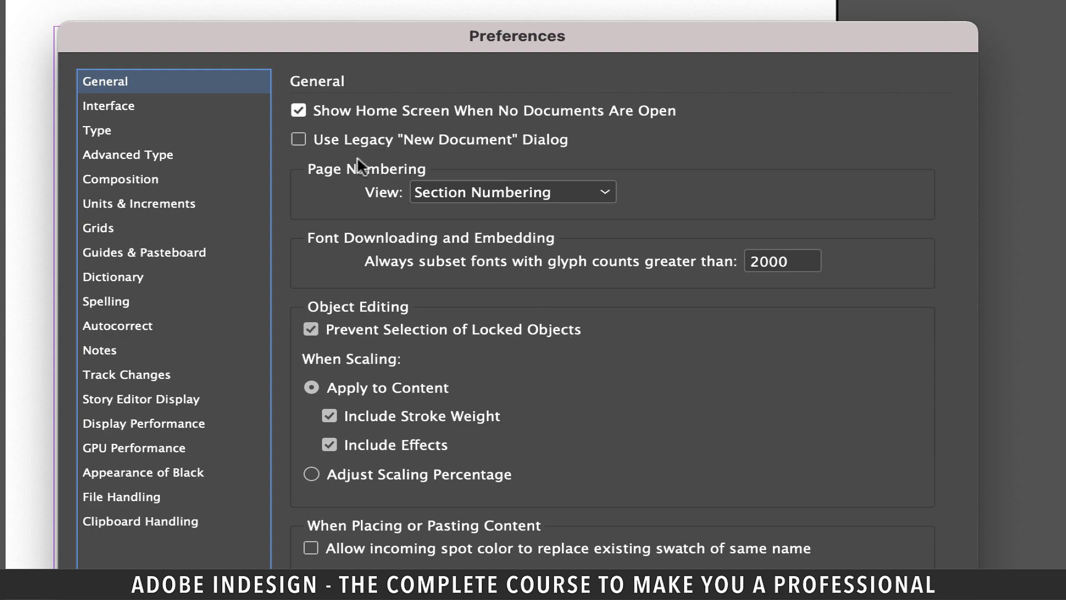
- Turn off Show Home Screen When No Documents Are Open, then close Untitled-1 without saving
click(298, 110)
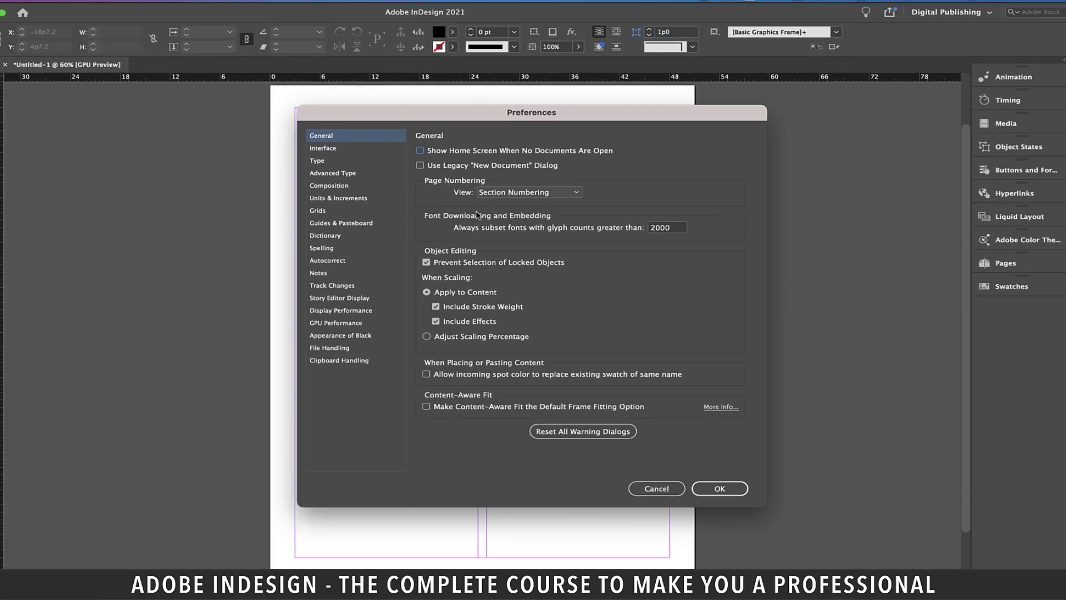
click(722, 473)
key(super+w)
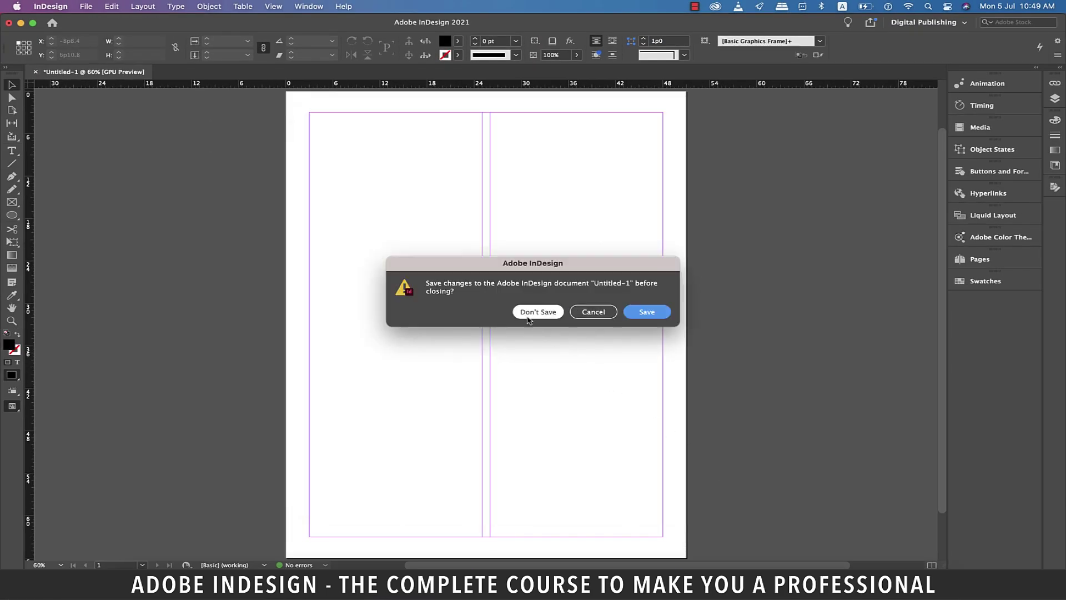
click(526, 317)
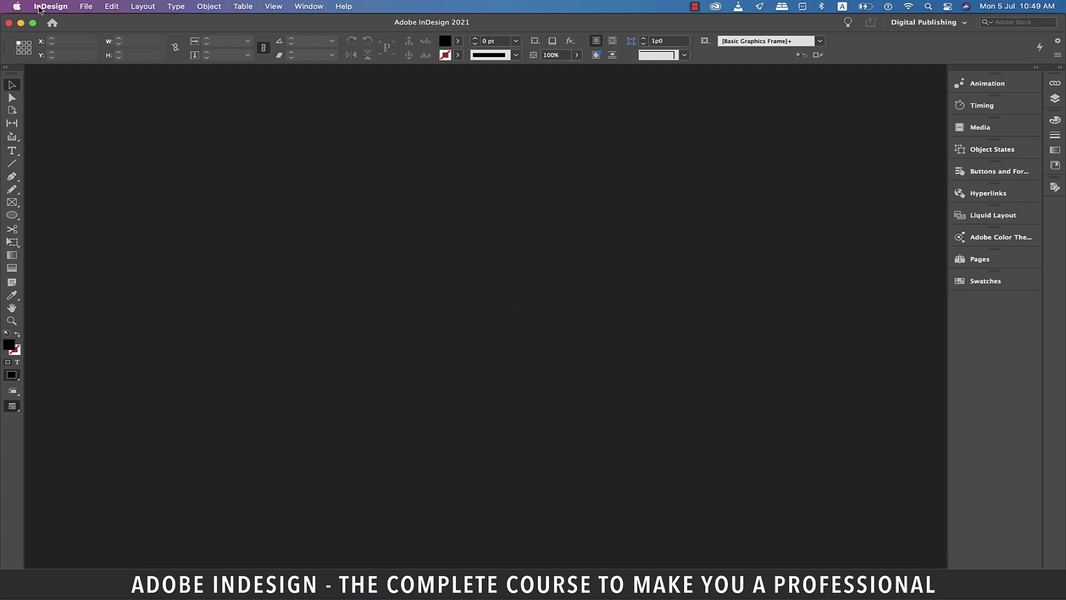
- Create a new two-column document
key(ctrl+F2)
key(Right)
key(Right)
key(Down)
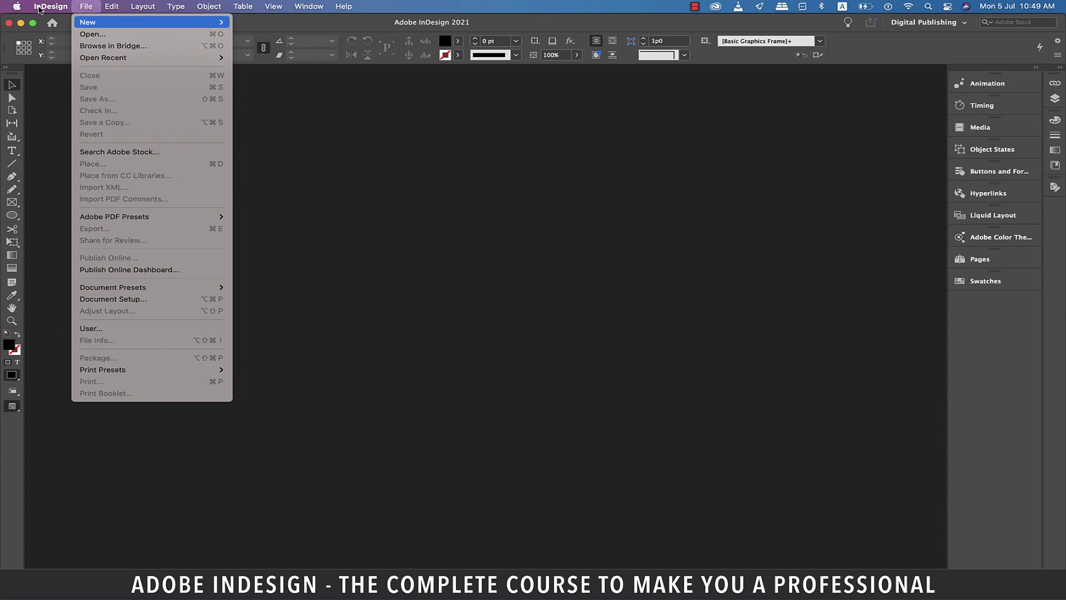
mouse_move(184, 23)
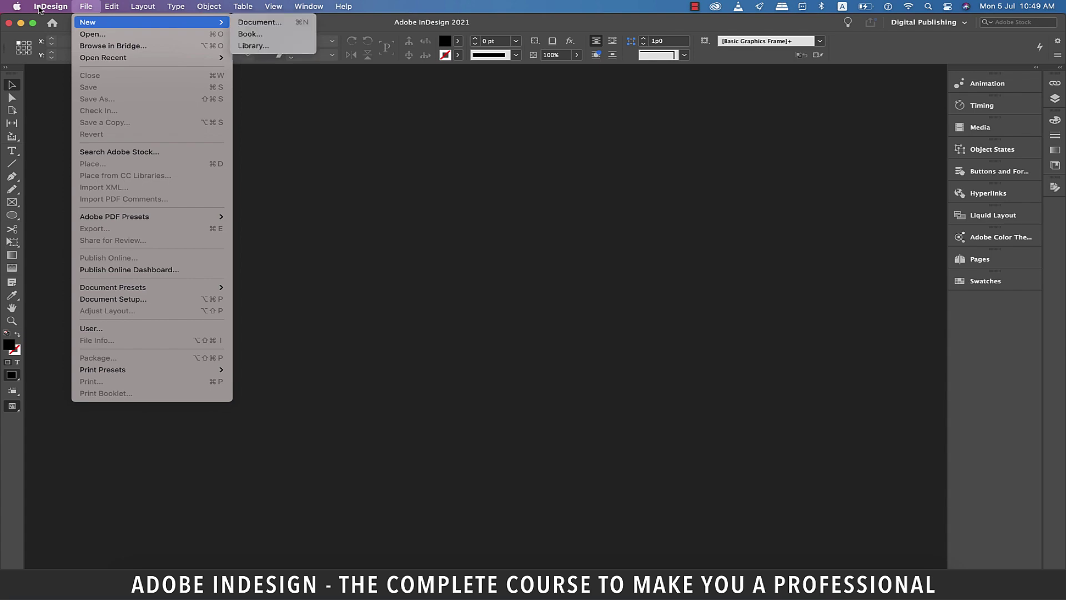
click(248, 25)
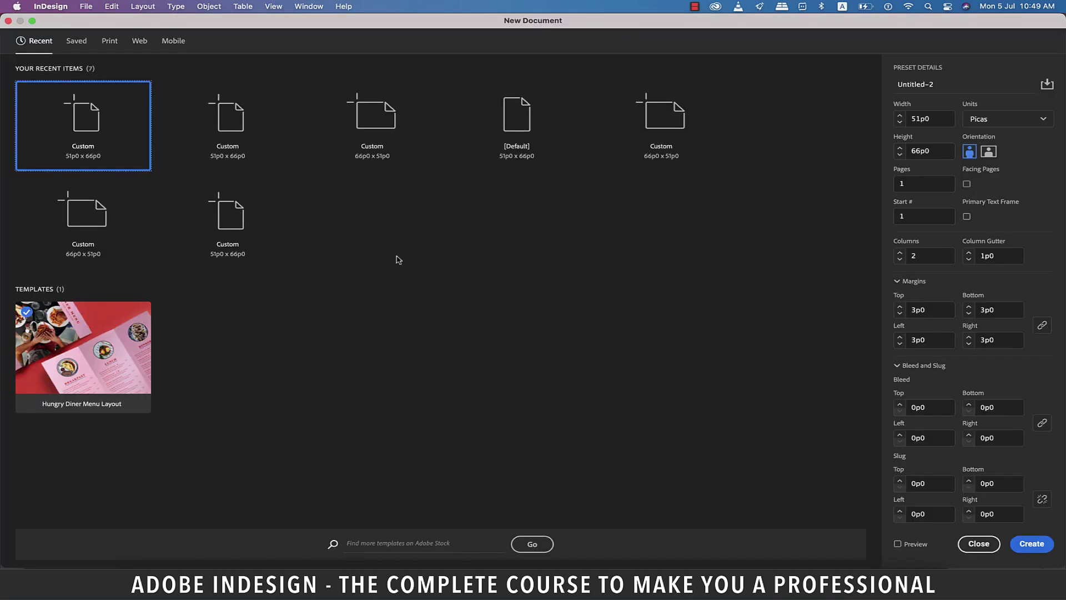
click(1032, 543)
- Reopen the General preferences
key(ctrl+F2)
key(Right)
key(Down)
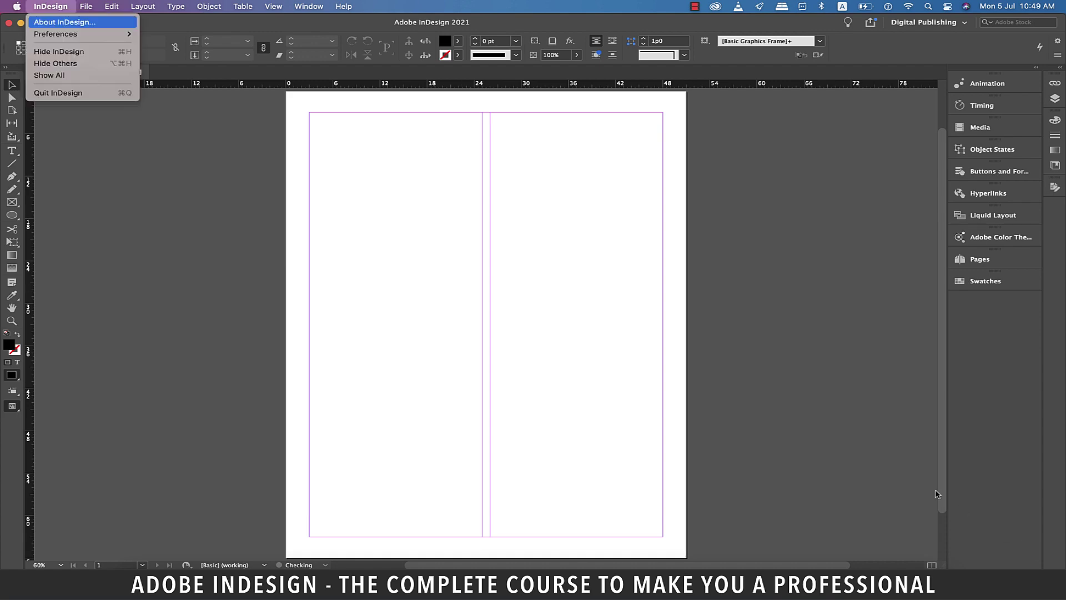
key(Down)
key(Right)
key(Return)
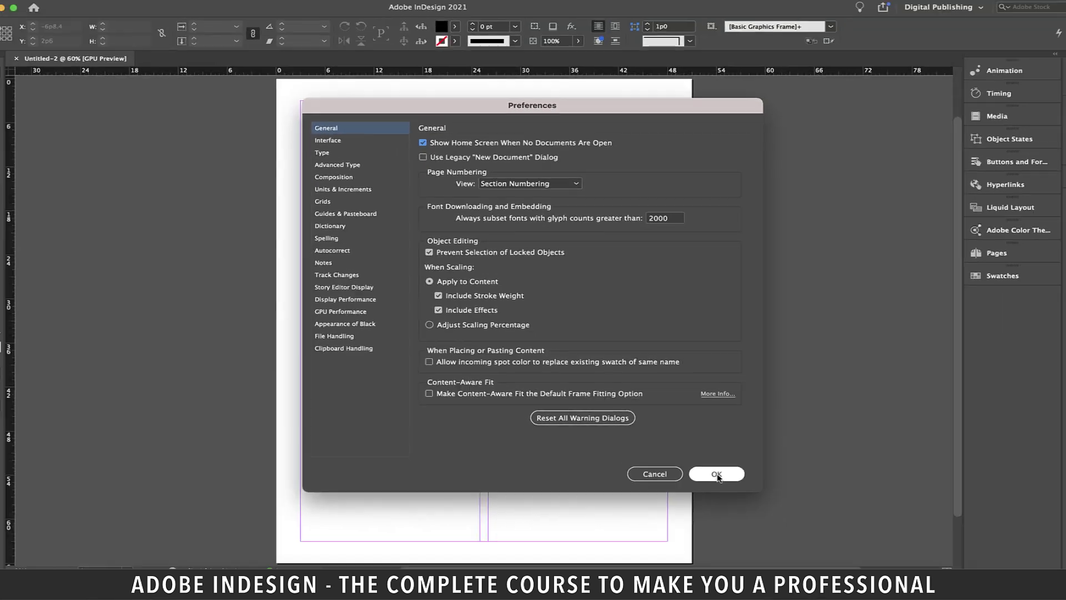
- Draw a frame across the top of both columns and place pexels-pixabay-53435.jpg in it
click(716, 474)
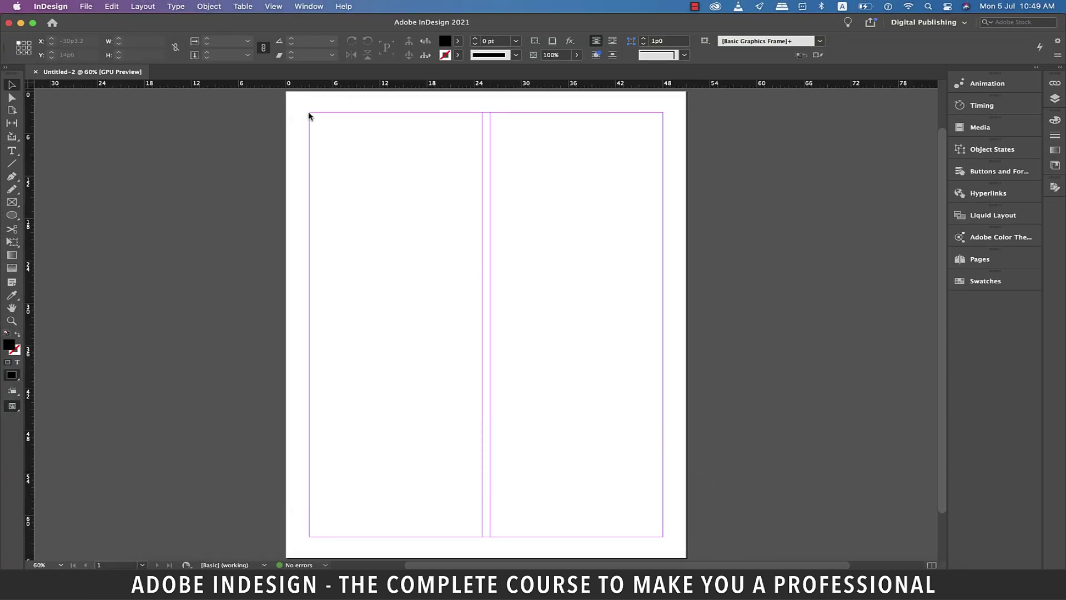
drag(301, 101, 662, 299)
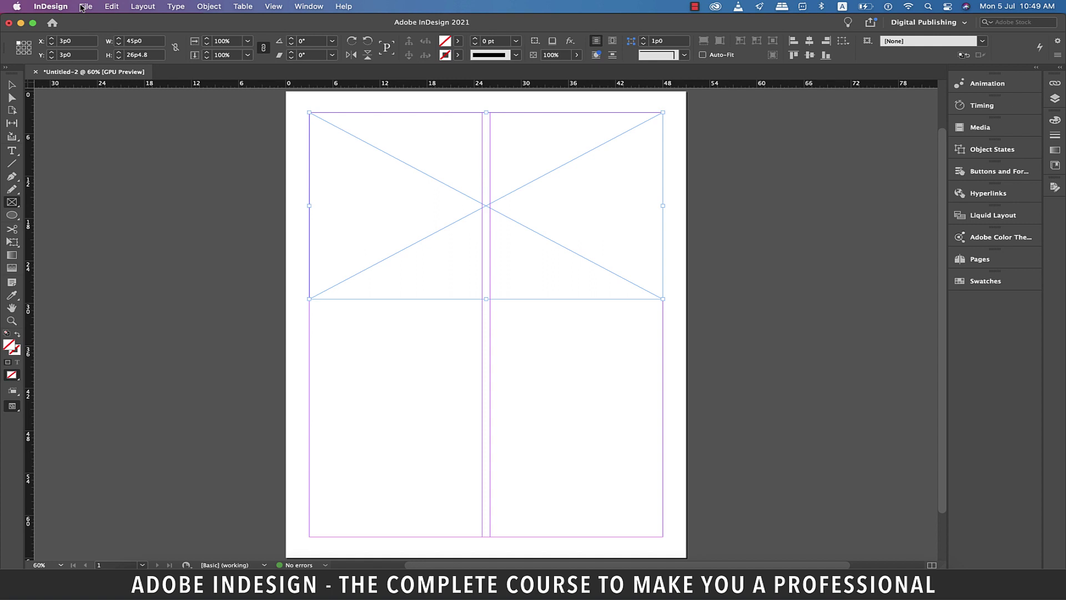
click(83, 7)
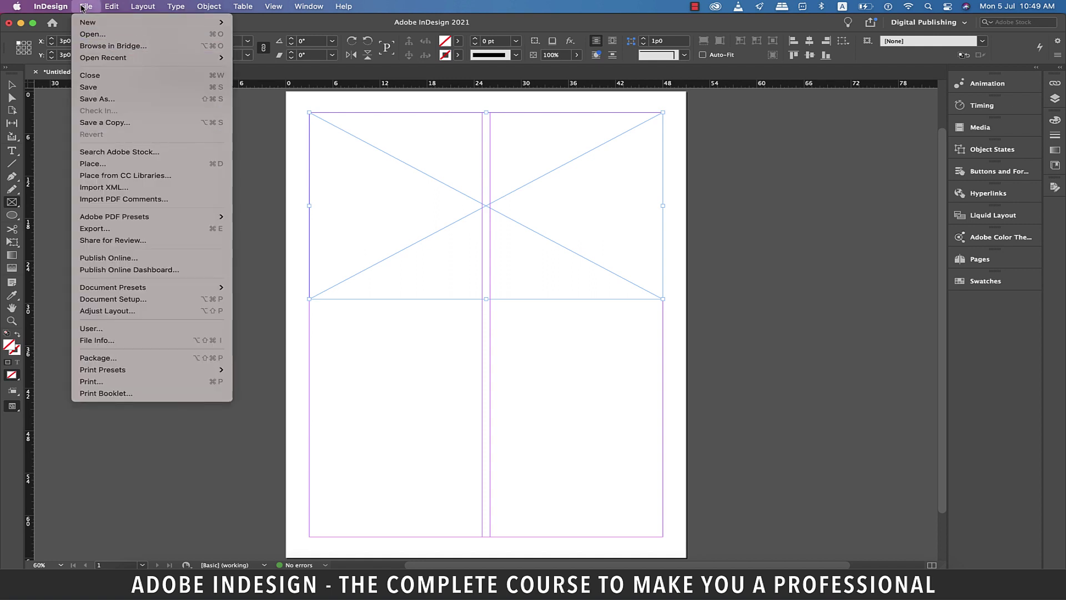
click(100, 158)
click(413, 183)
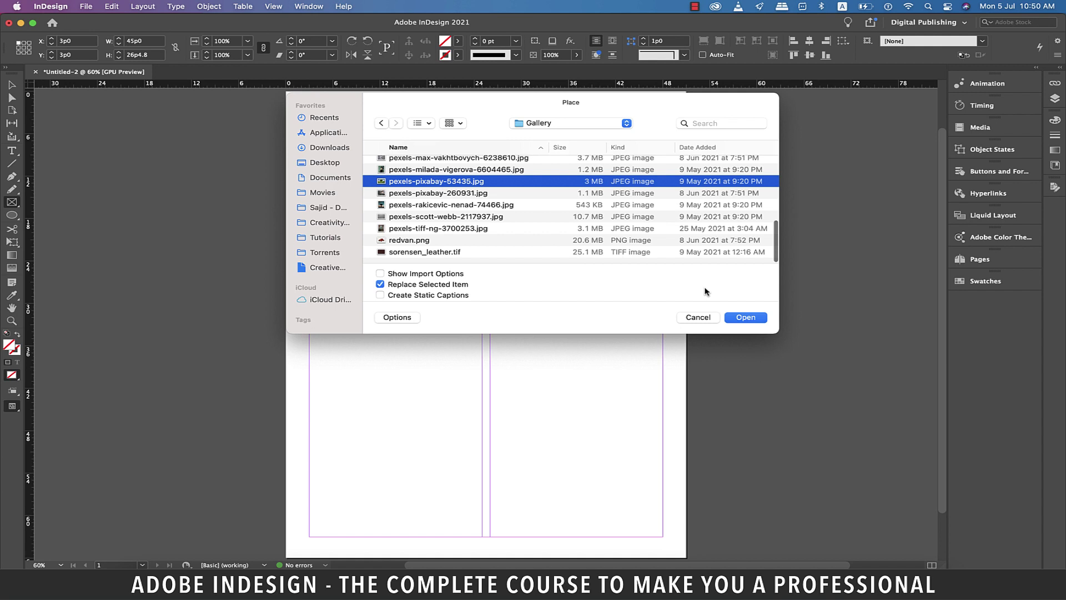
click(758, 317)
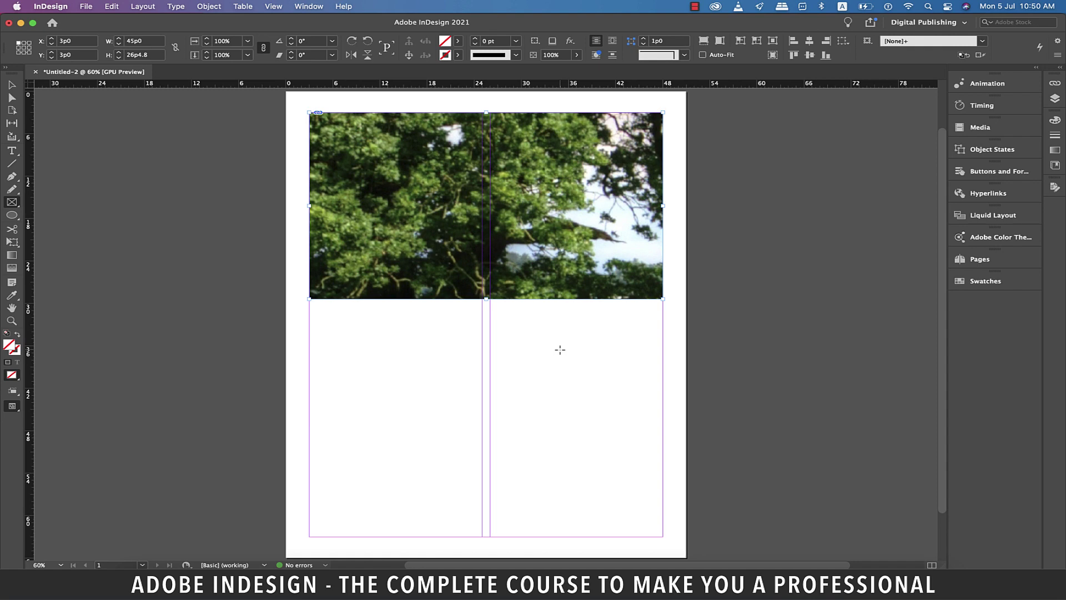
- Undo the photo placement, then open and close the General preferences unchanged
key(ctrl+z)
key(Escape)
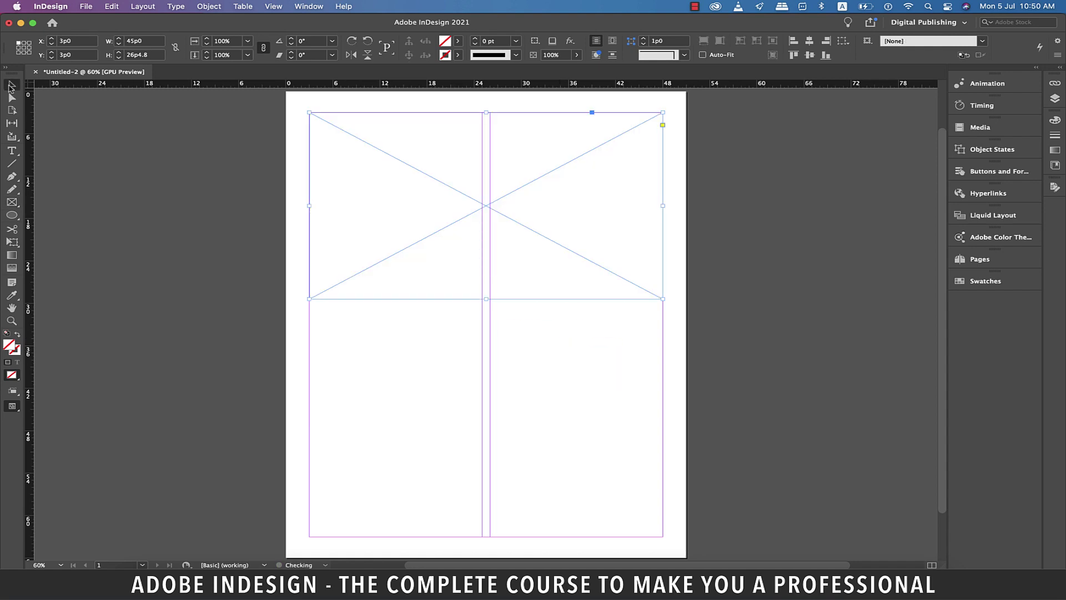
click(60, 7)
mouse_move(84, 34)
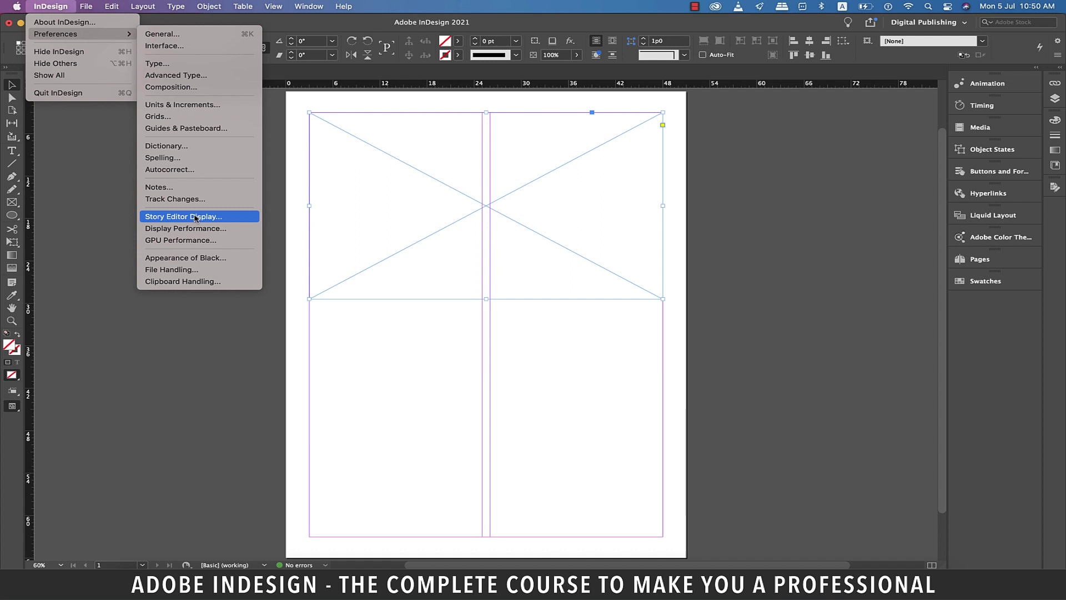
click(163, 34)
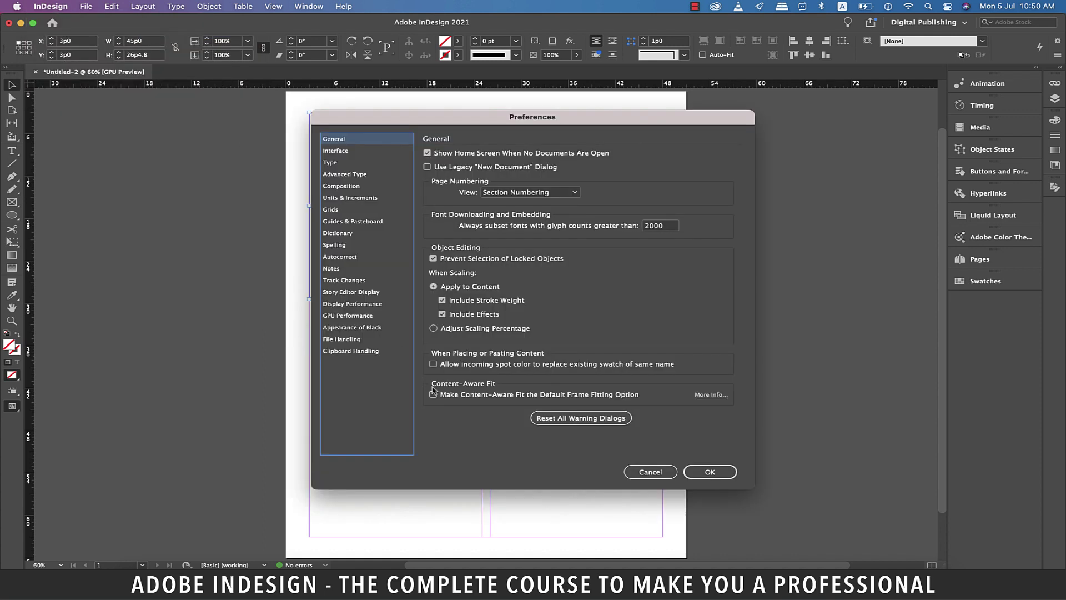
click(685, 471)
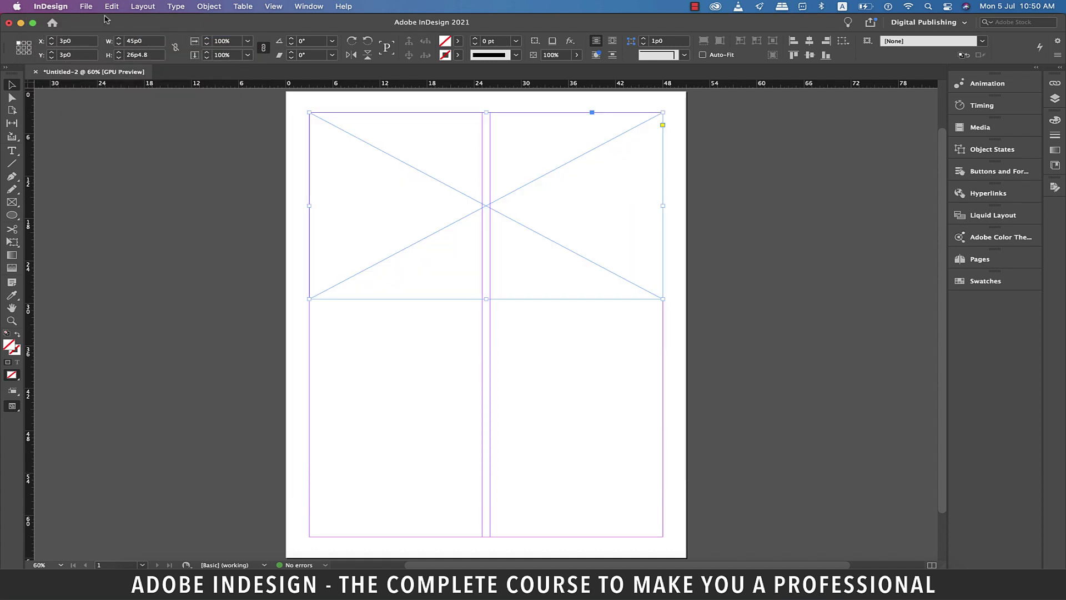
- Place the tree photo into the empty top frame again
click(86, 6)
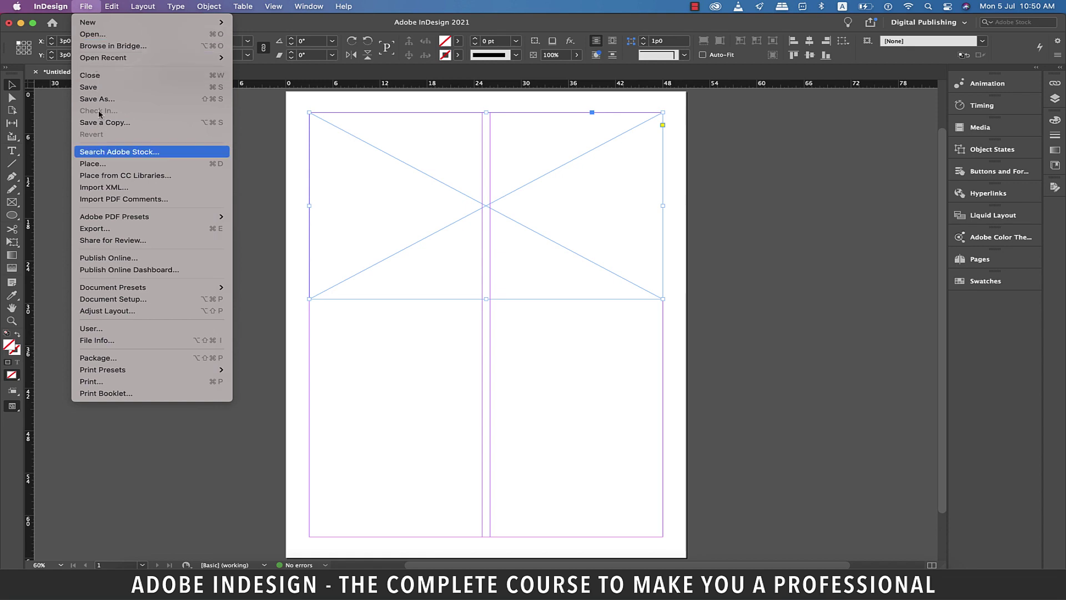
click(106, 165)
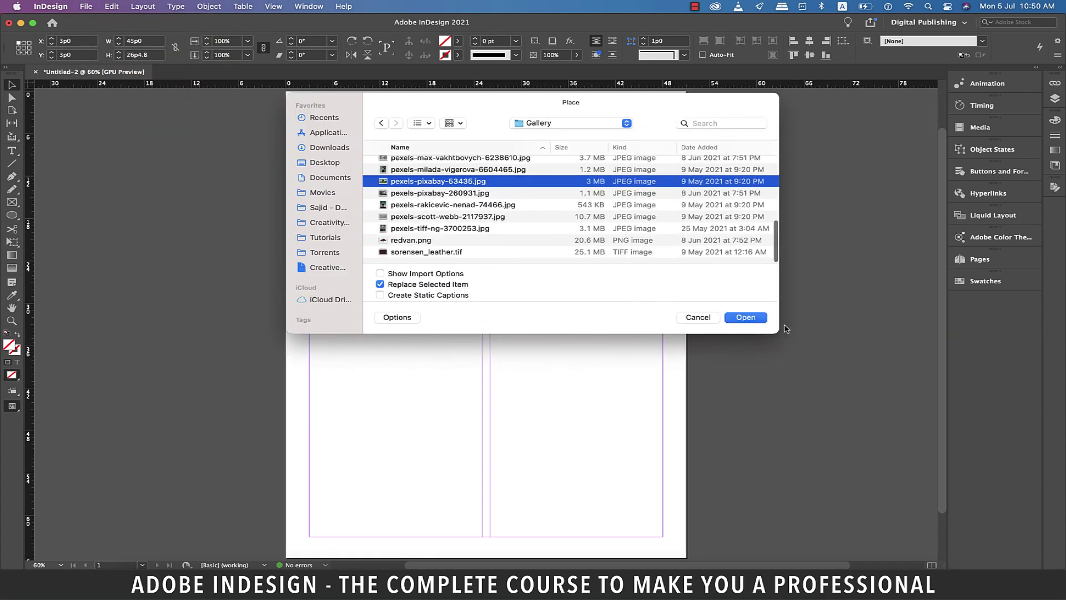
click(759, 317)
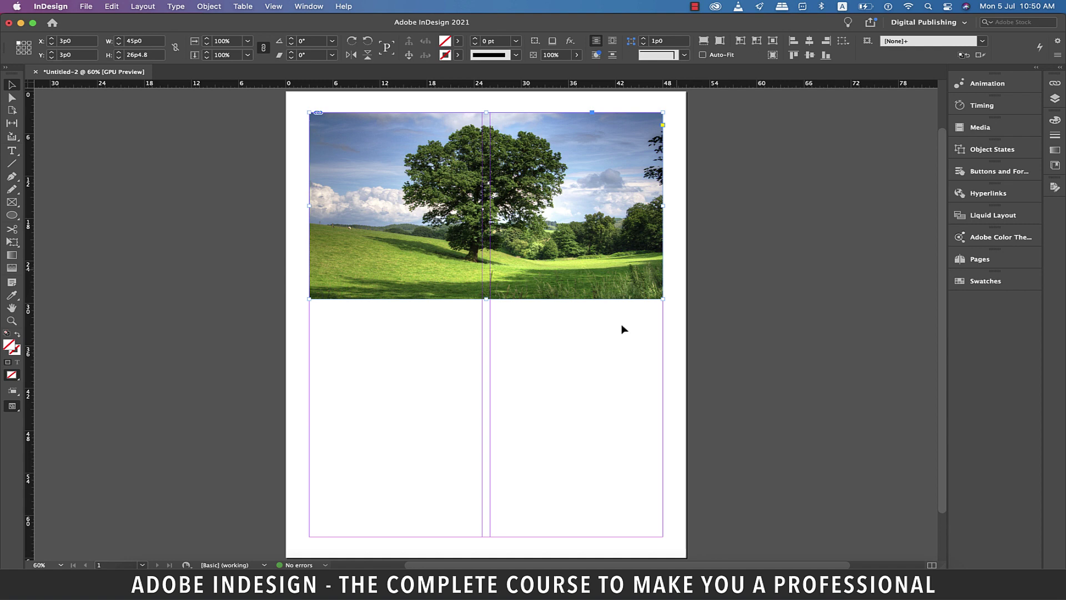
- Apply Fitting > Fit Content to Frame to the tree photo
mouse_move(555, 247)
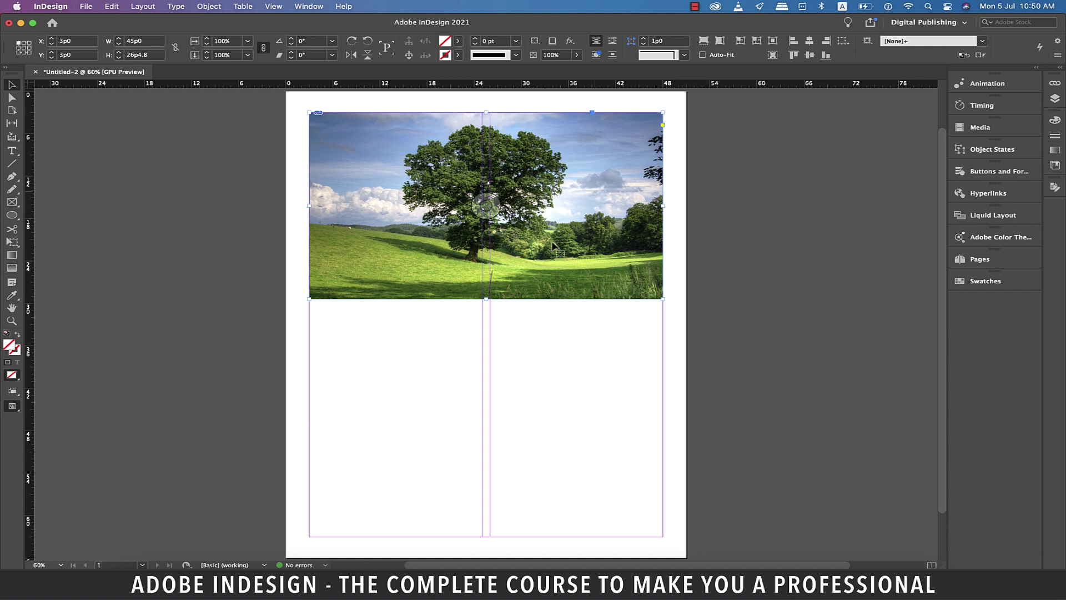
right_click(520, 201)
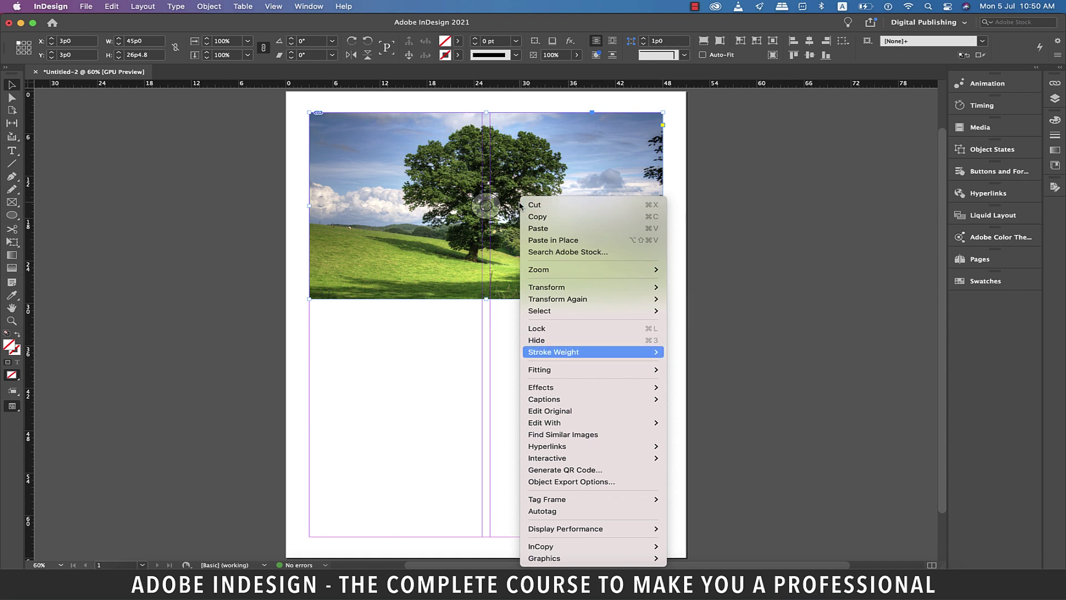
mouse_move(594, 369)
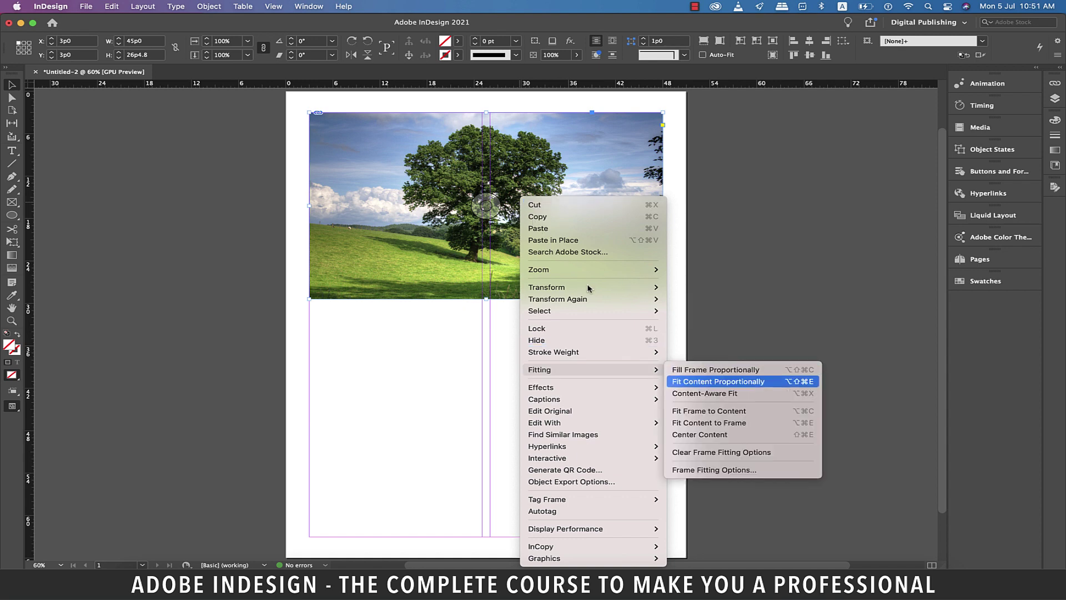
click(702, 423)
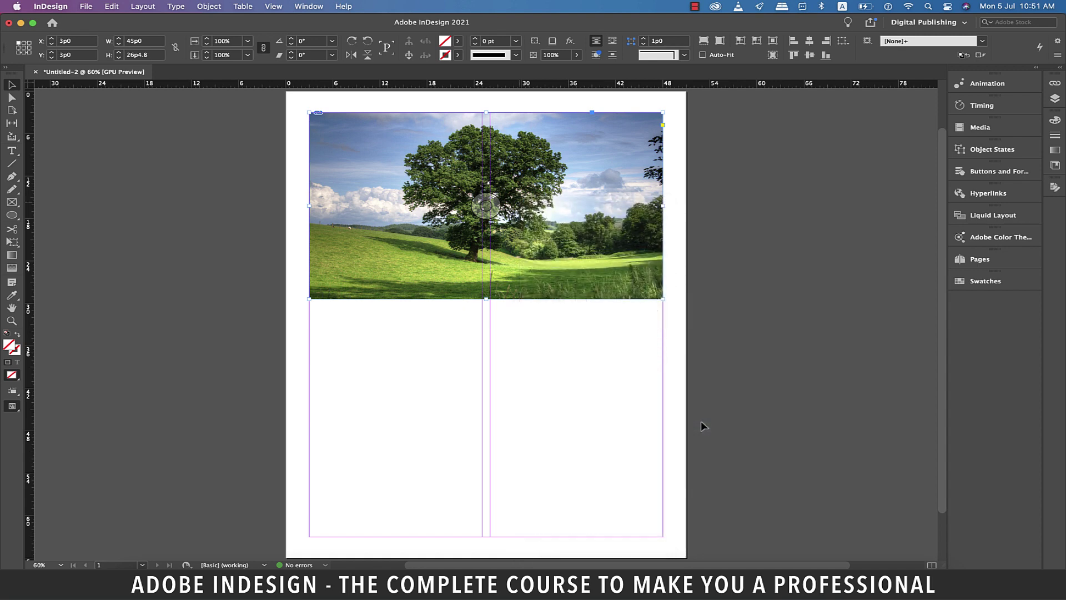
- Open the Interface section of the preferences
click(51, 6)
mouse_move(111, 34)
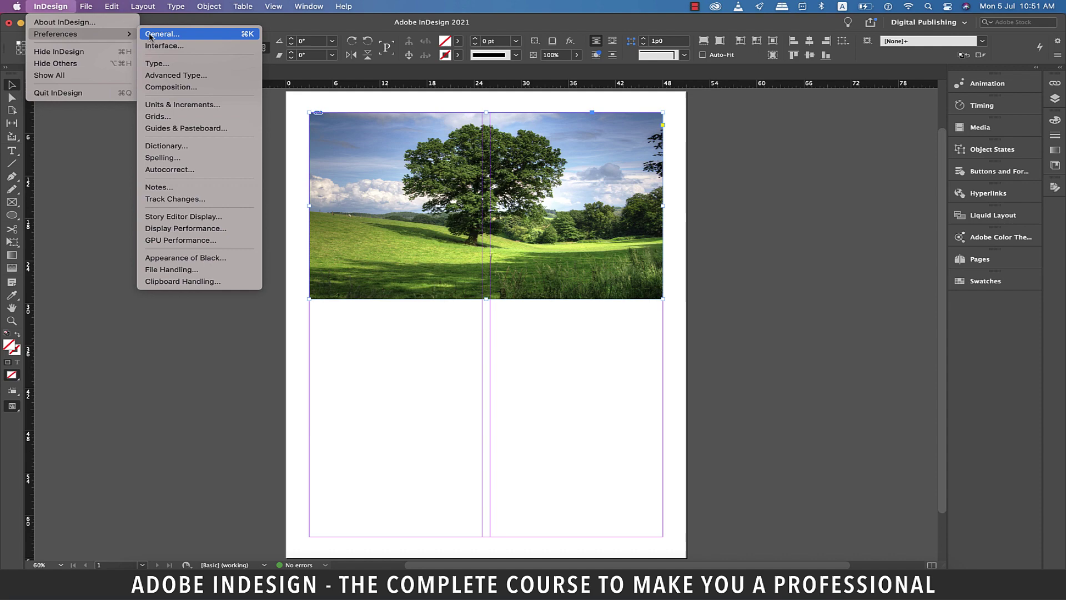
click(148, 34)
key(Down)
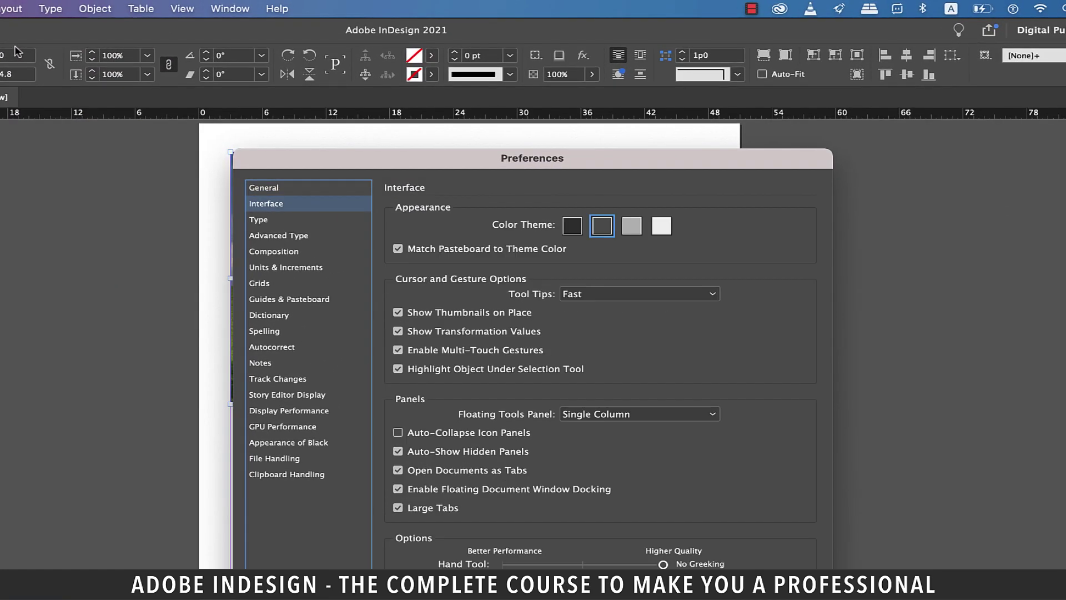
- Try the Dark, Medium Light and Light colour themes, then return to Medium Dark
click(571, 226)
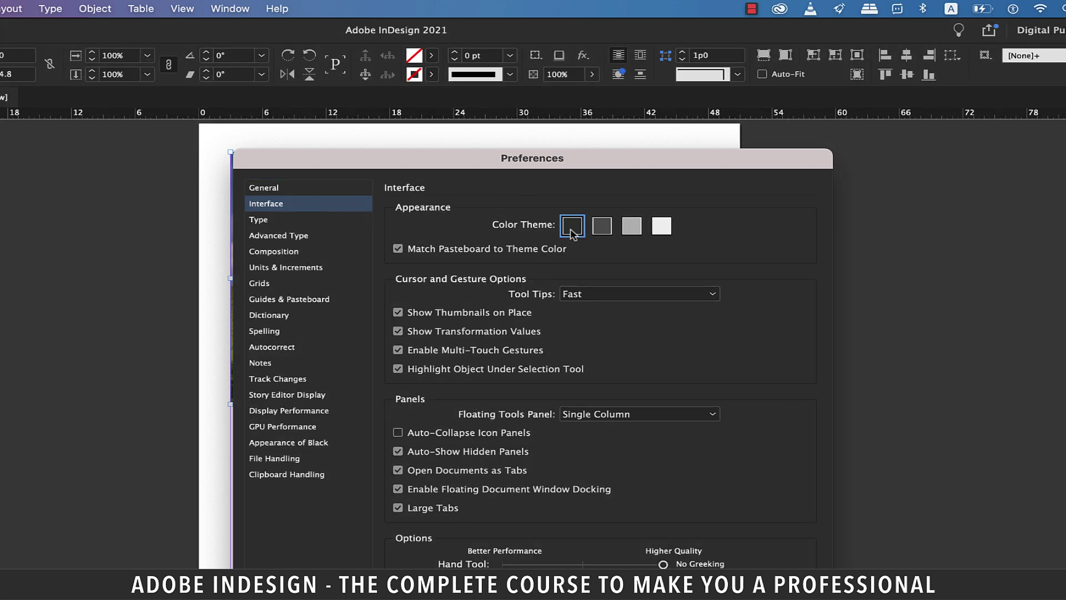
click(627, 231)
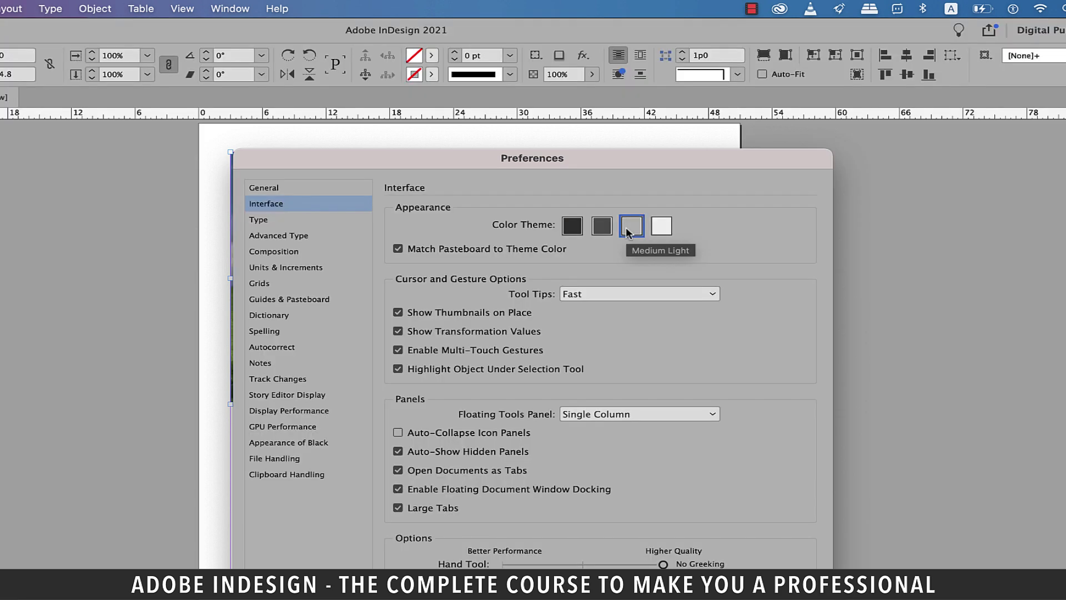
click(661, 230)
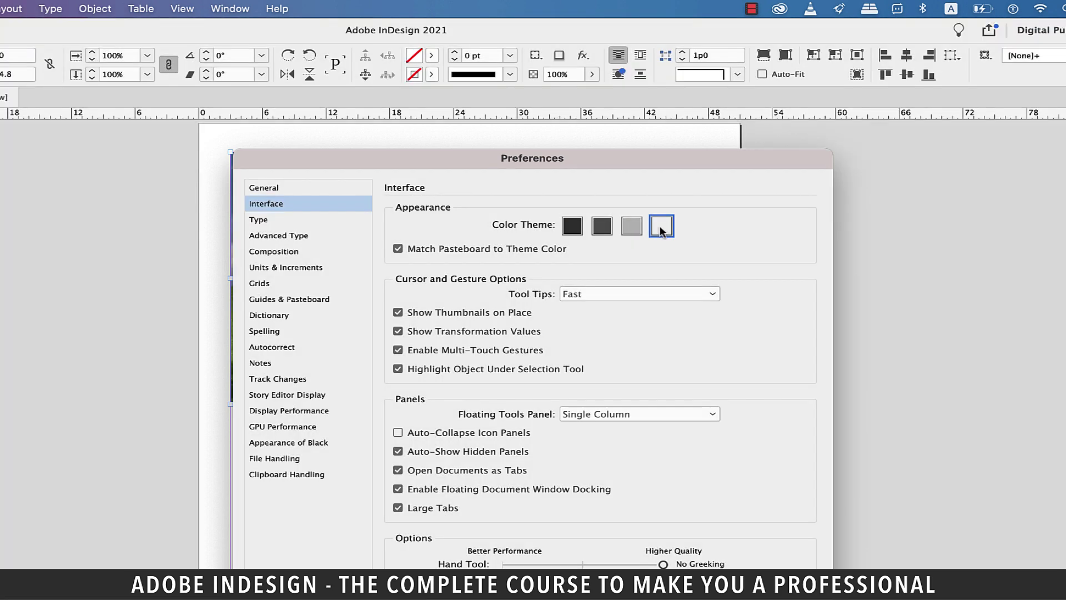
click(601, 231)
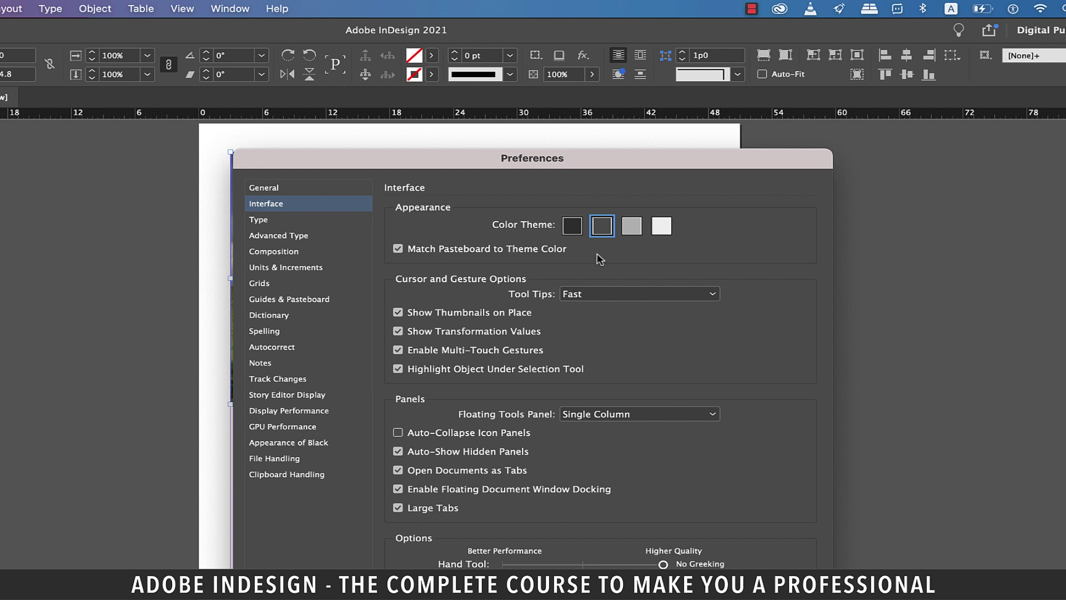
- Set horizontal and vertical ruler units to Millimeters, then zoom in below the photo
key(Down)
key(Down)
key(Down)
key(Down)
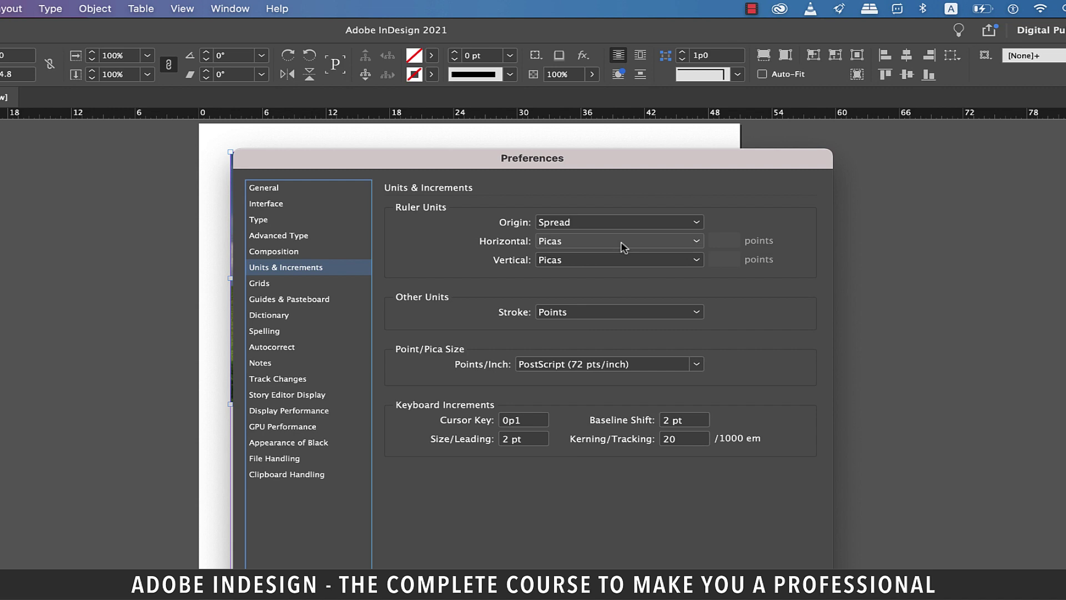
click(619, 244)
click(586, 312)
key(Tab)
key(m)
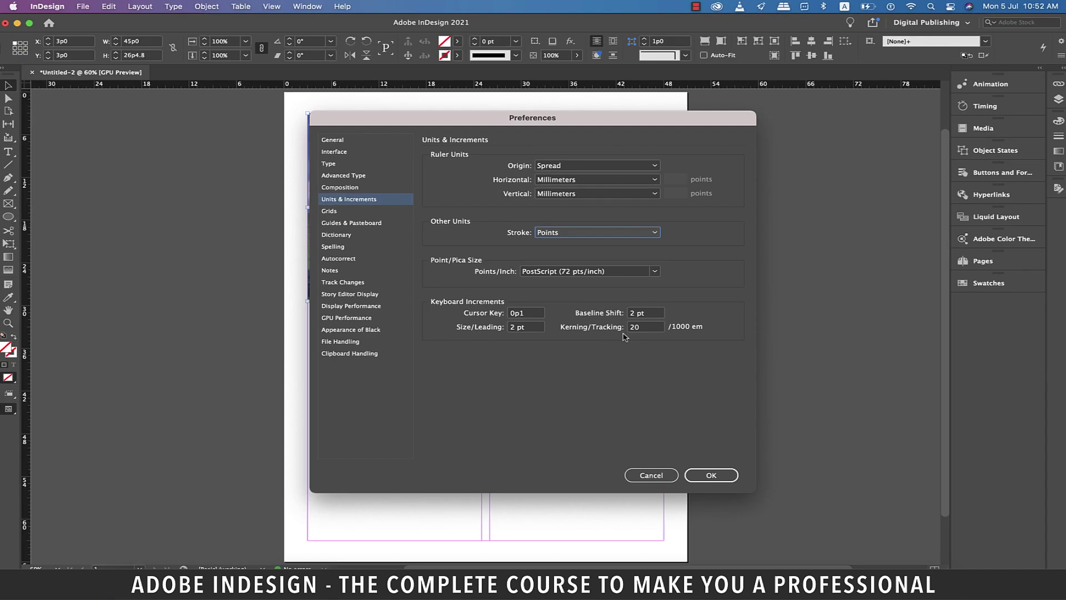
click(713, 472)
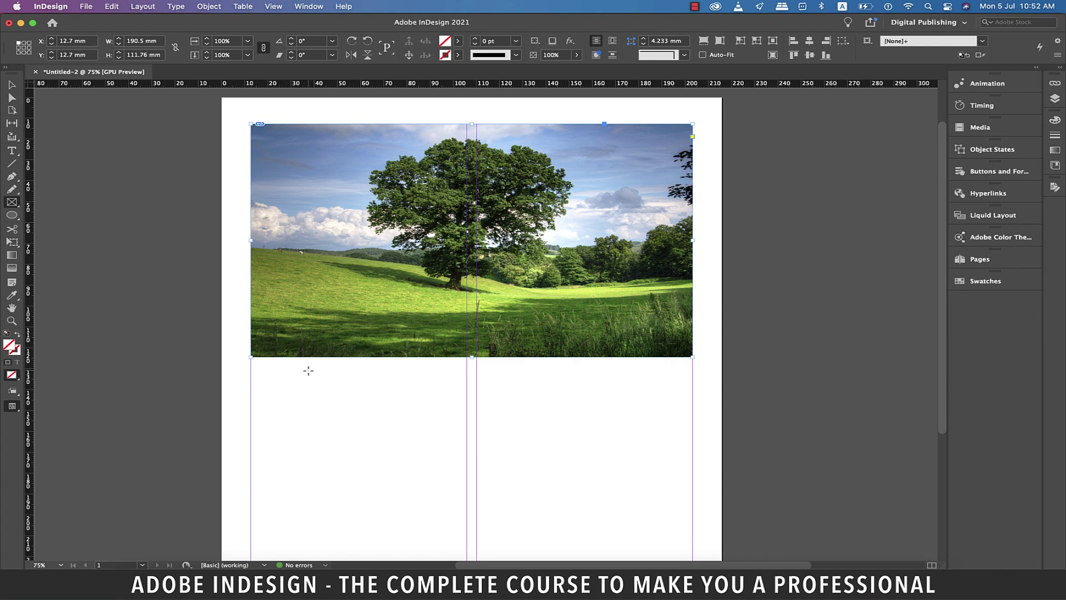
key(super+2)
drag(12, 215, 50, 222)
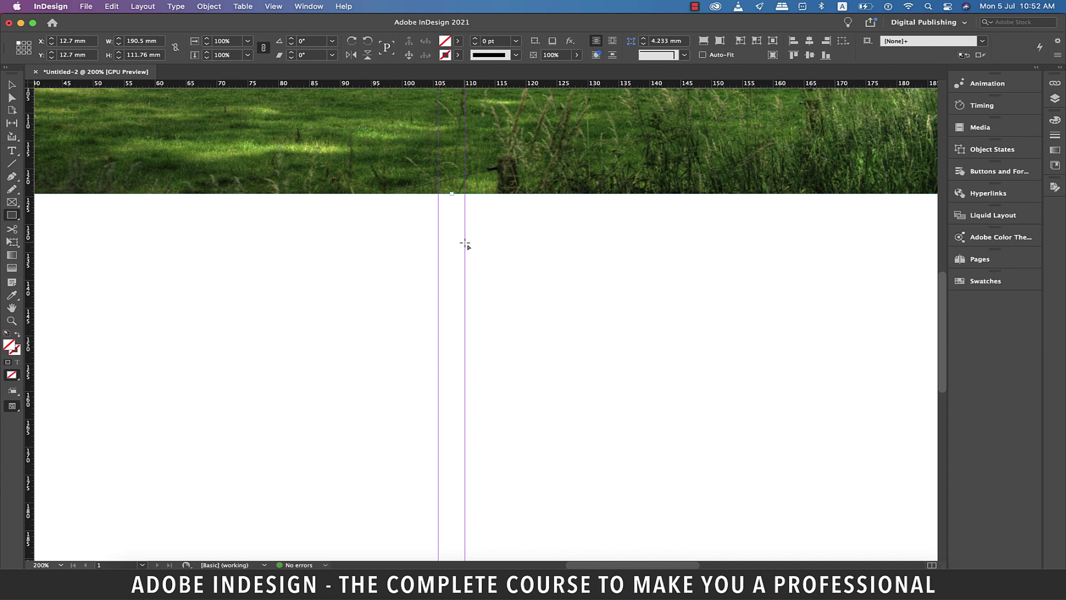
- Draw a rectangle below the photo, nudge it right, then snap it back to the column guide
drag(465, 242, 684, 425)
key(v)
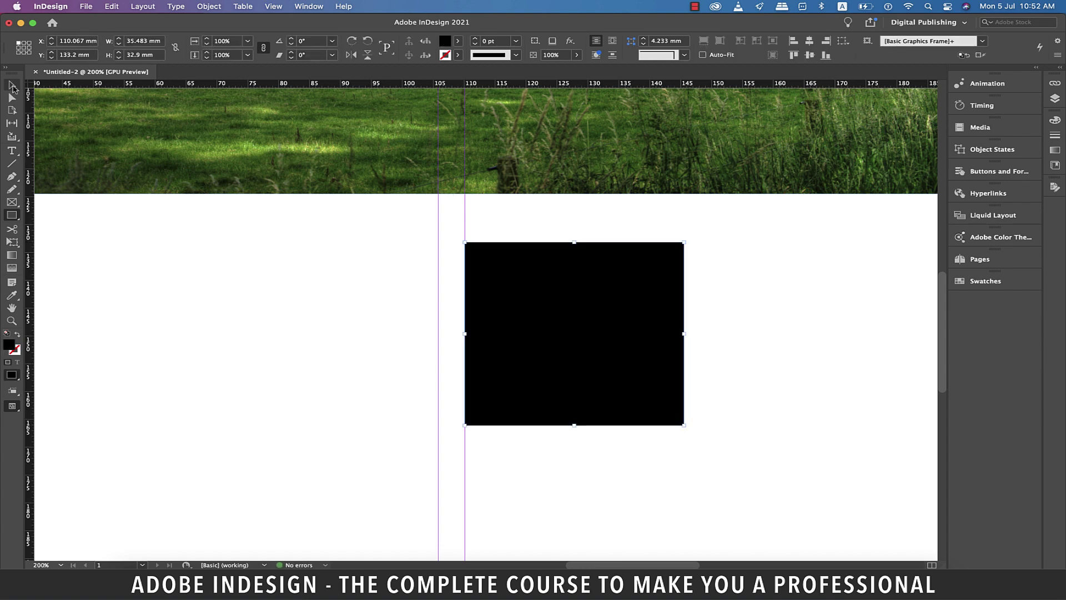
key(Right)
key(Right)
key(Right)
key(Right)
key(Right)
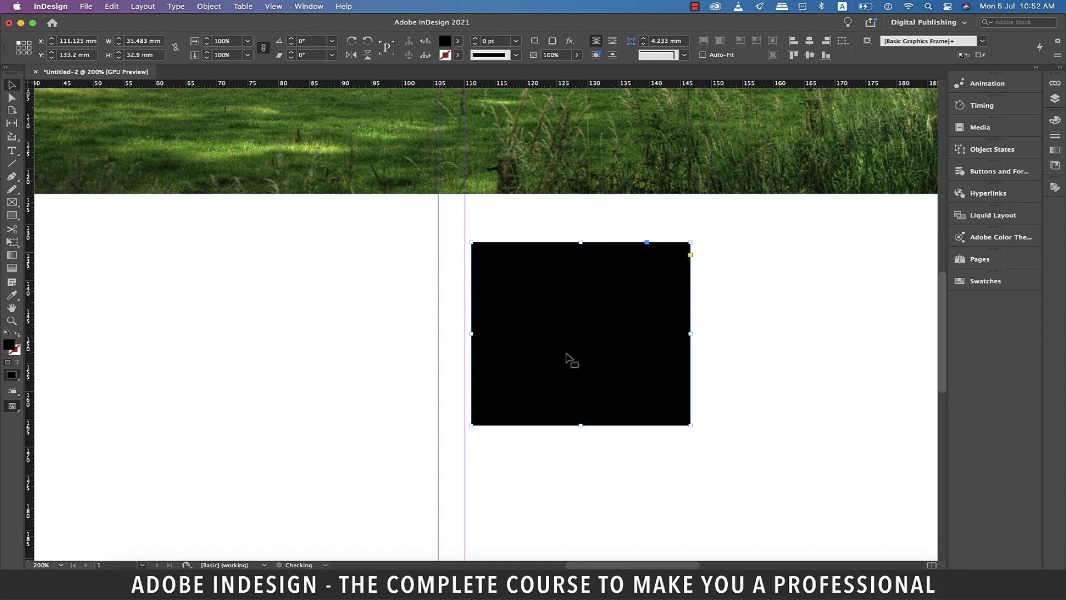
key(Right)
key(Right)
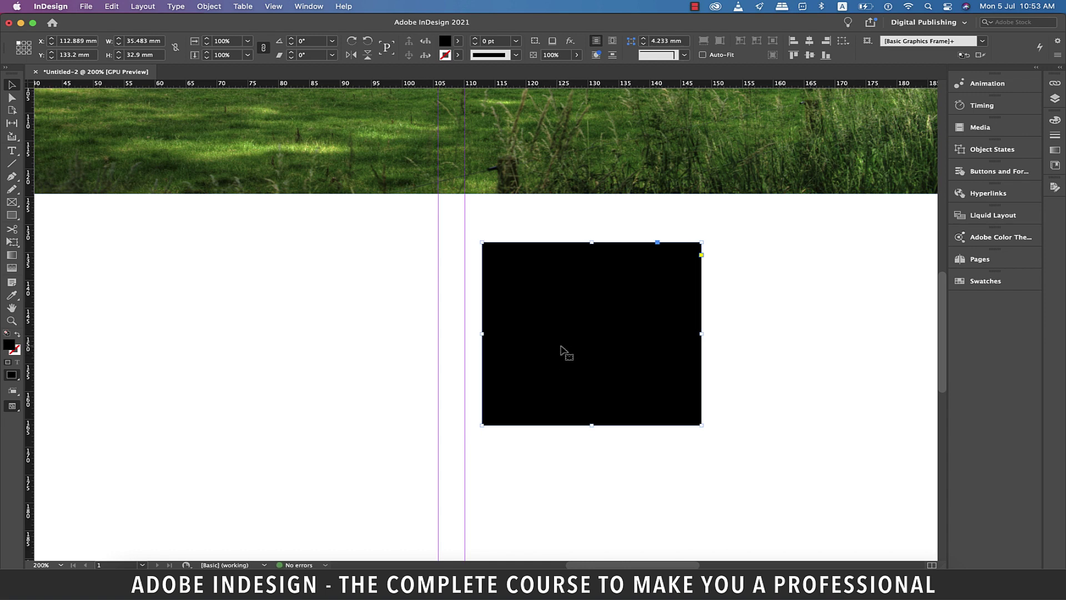
drag(509, 347, 493, 346)
- Bring up the Preferences submenu from the application menu
key(ctrl+F2)
key(Right)
key(Down)
key(Down)
key(Right)
key(Right)
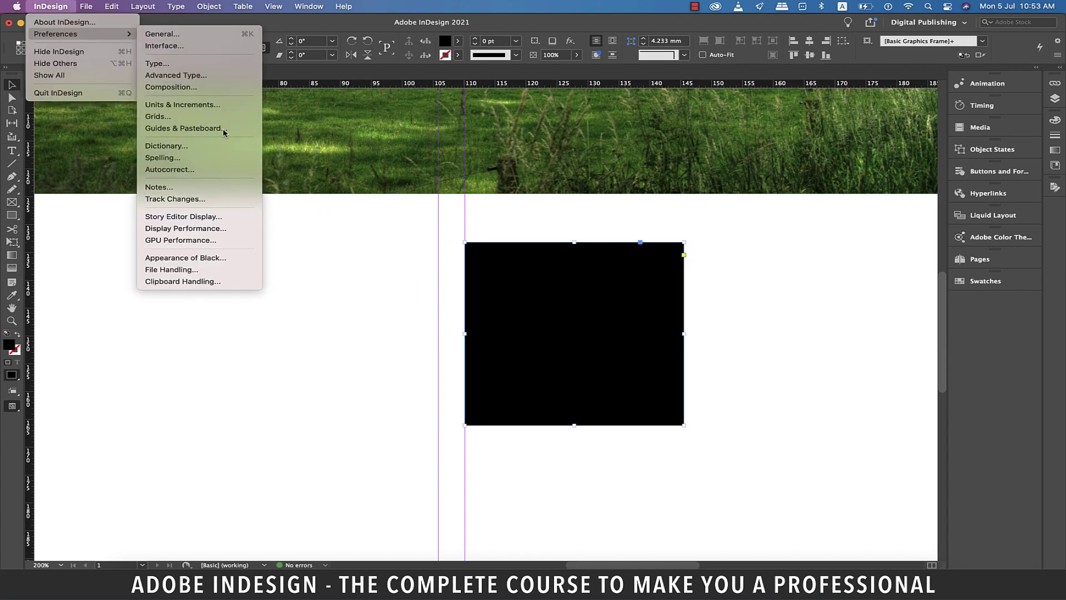
- Set the Cursor Key increment to 0.1 in Units & Increments
click(182, 104)
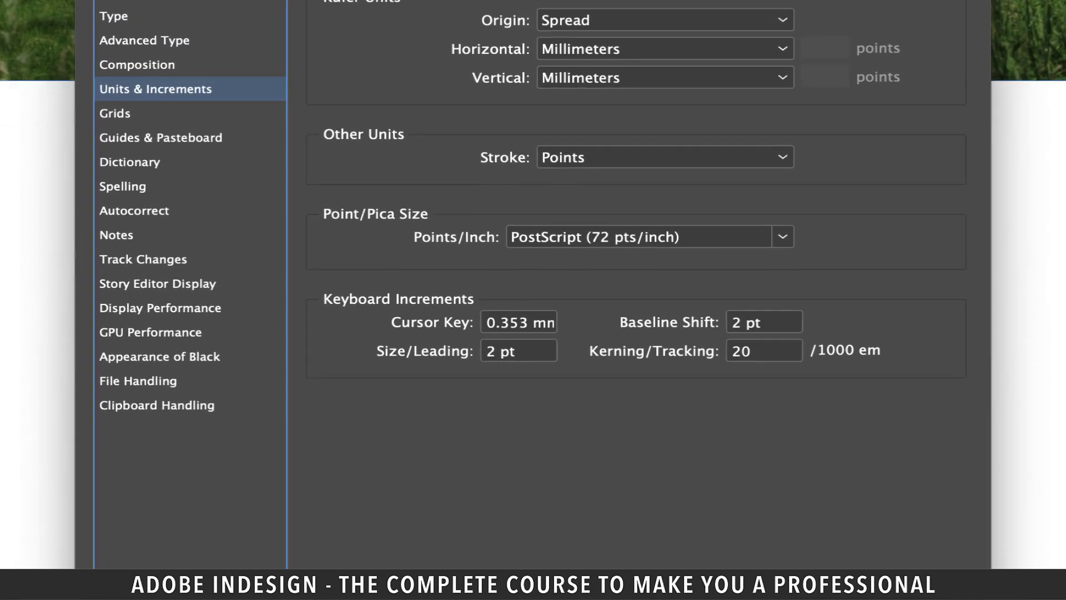
click(502, 324)
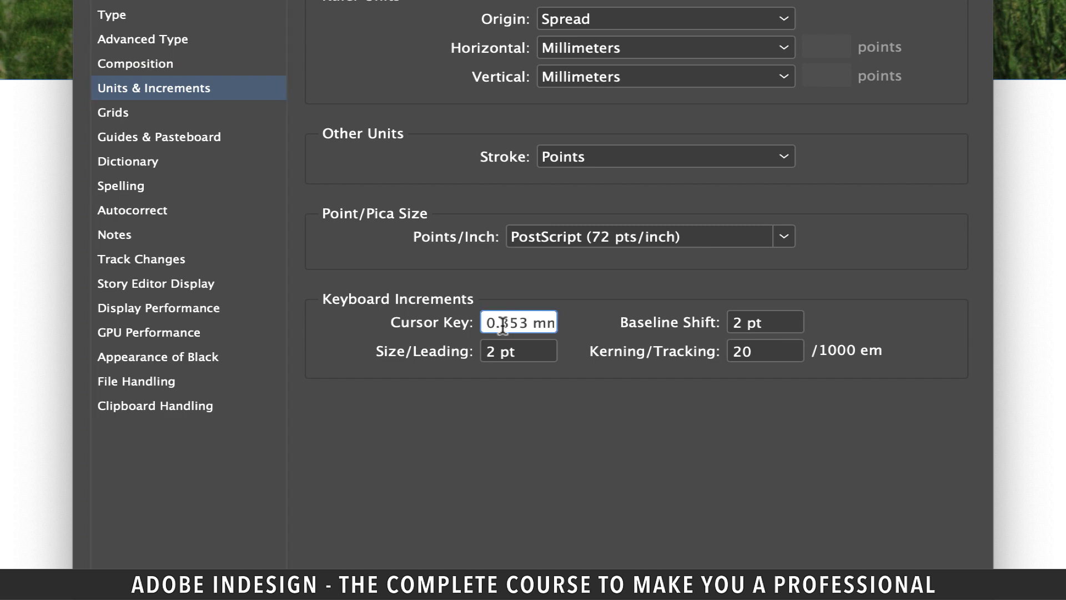
double_click(502, 323)
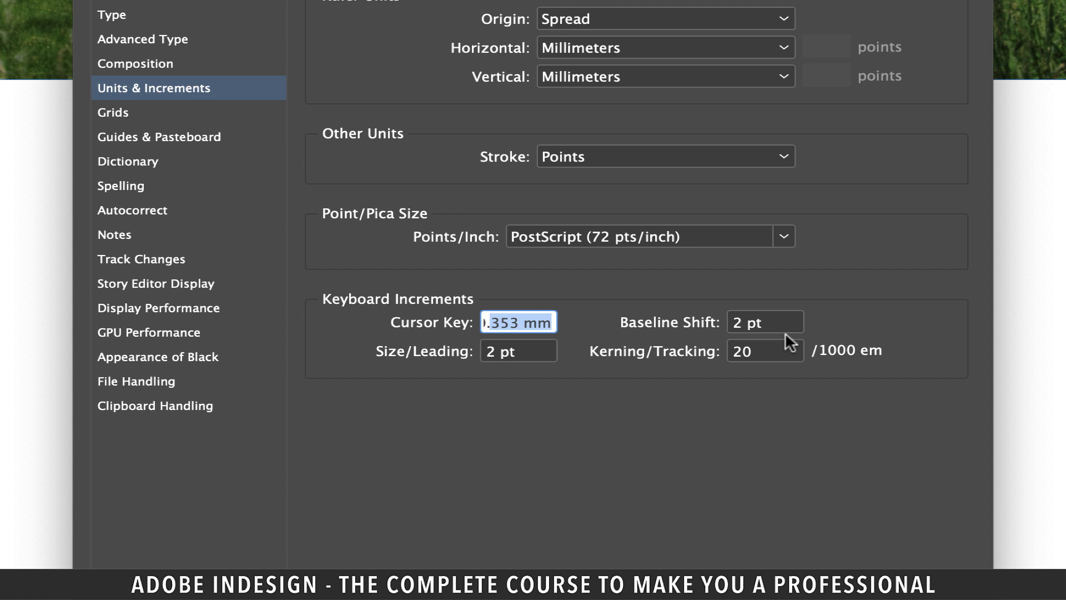
text(0.1)
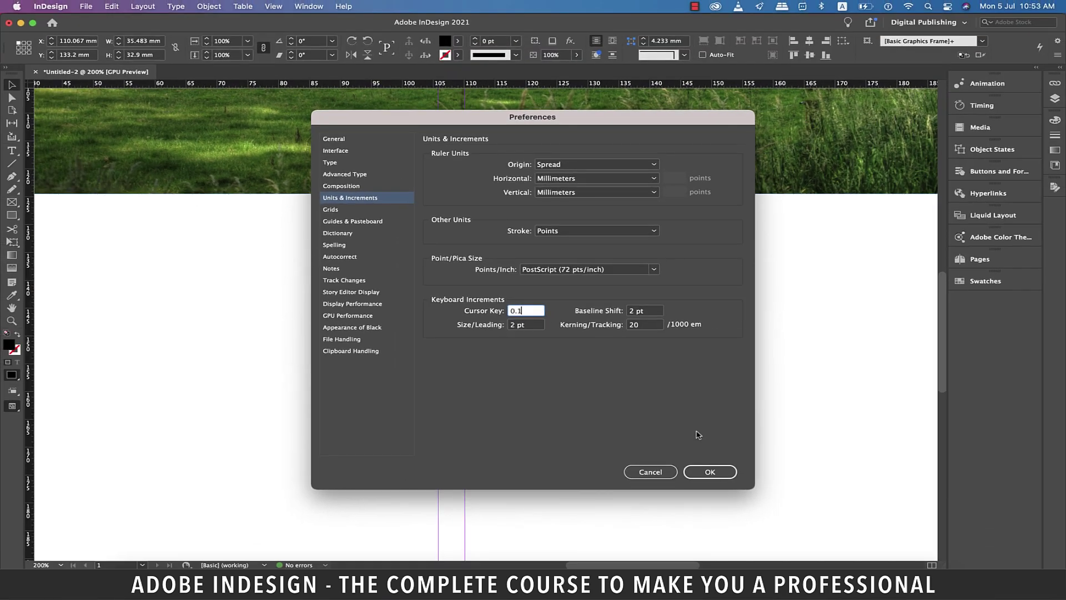
click(698, 470)
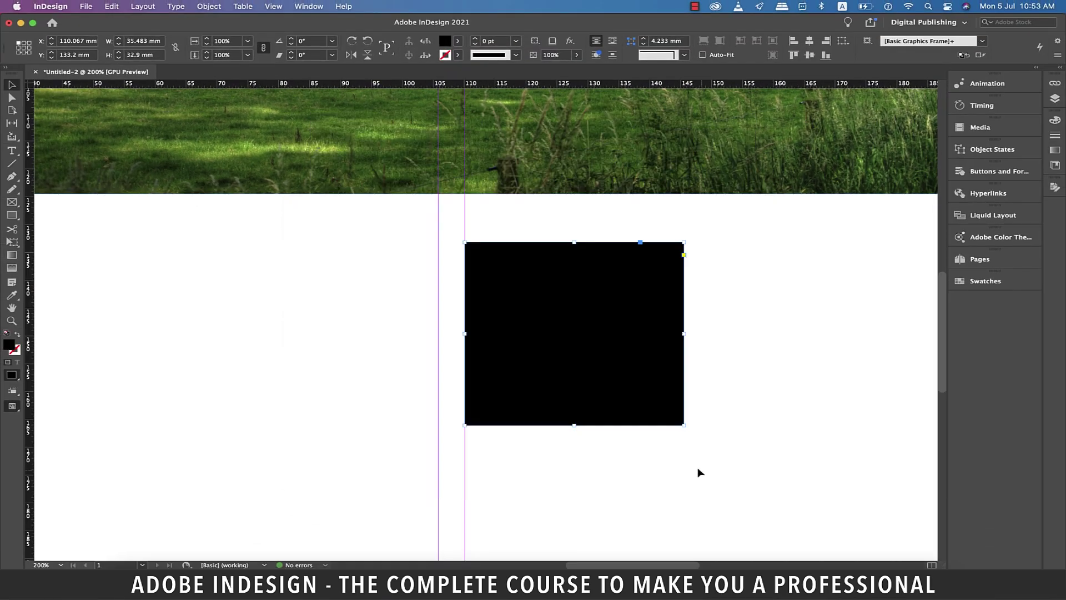
- Nudge the black rectangle right in finer steps, then drag it back onto the column guide
click(658, 444)
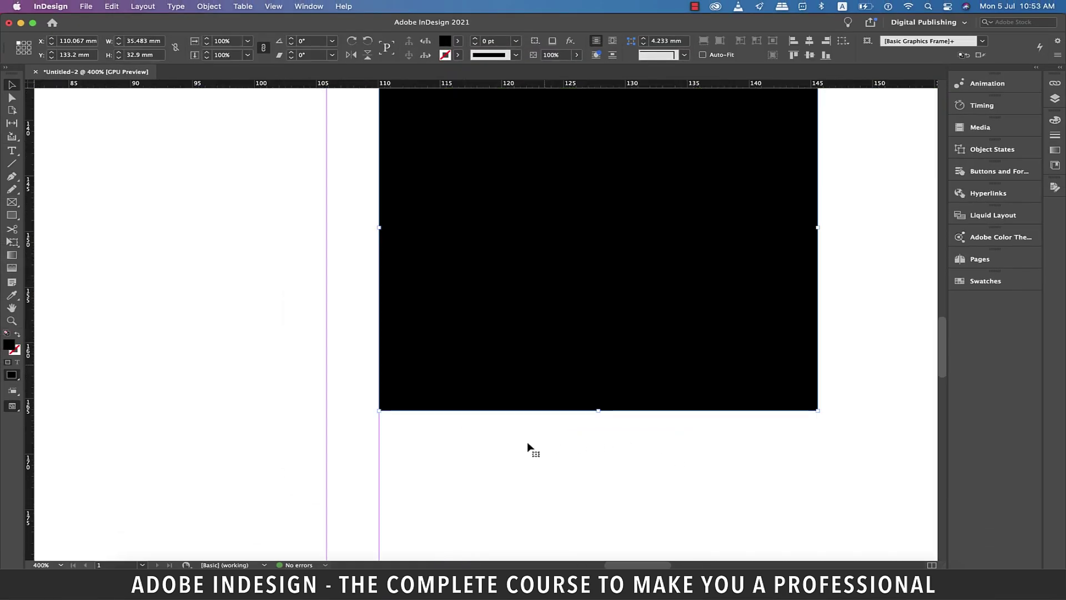
key(Right)
key(Right)
key(Right)
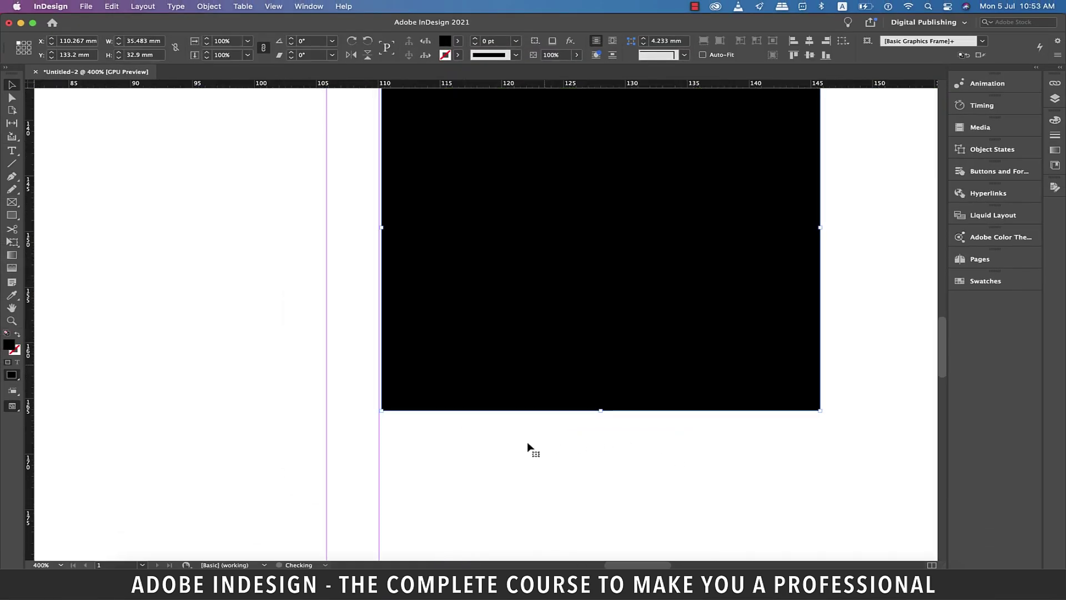
key(Right)
key(Right)
key(Right)
key(Right)
key(Right)
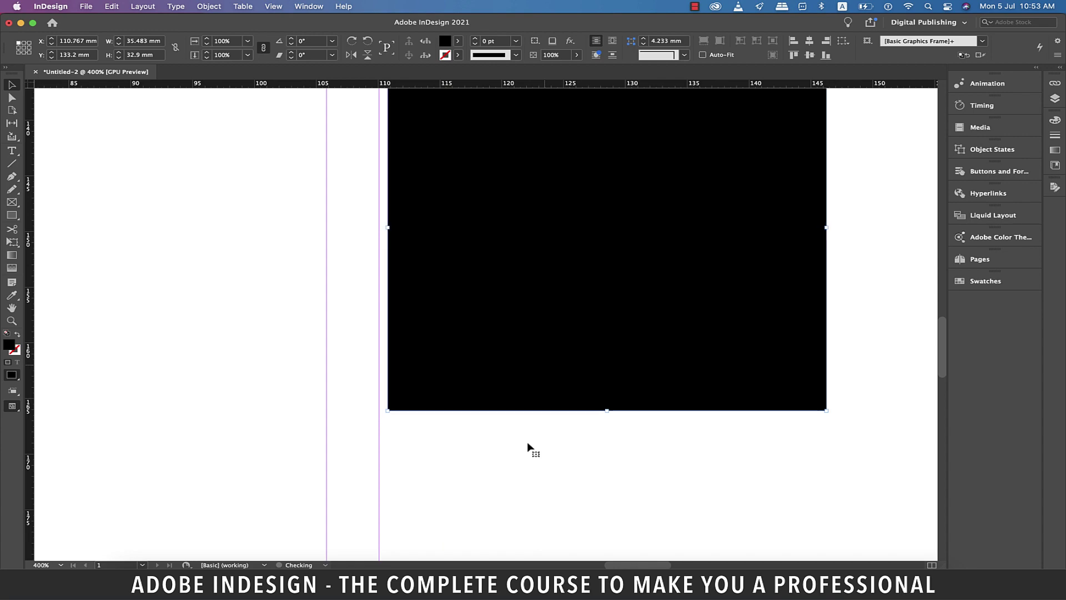
key(Right)
key(Right)
key(Right)
key(Right)
key(Right)
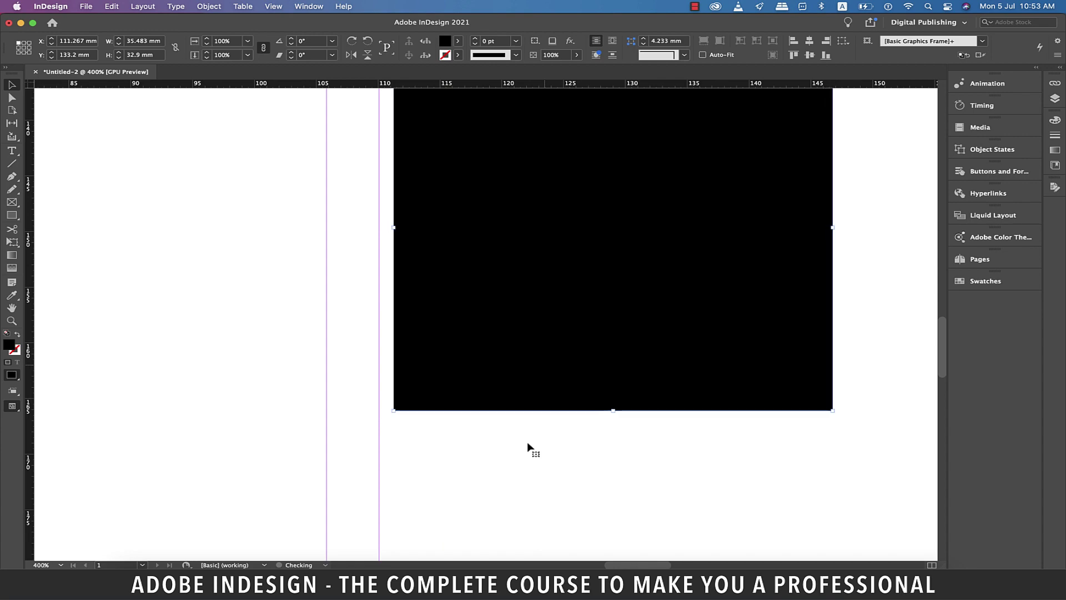
key(Right)
key(super+minus)
key(super+minus)
key(super+minus)
key(super+minus)
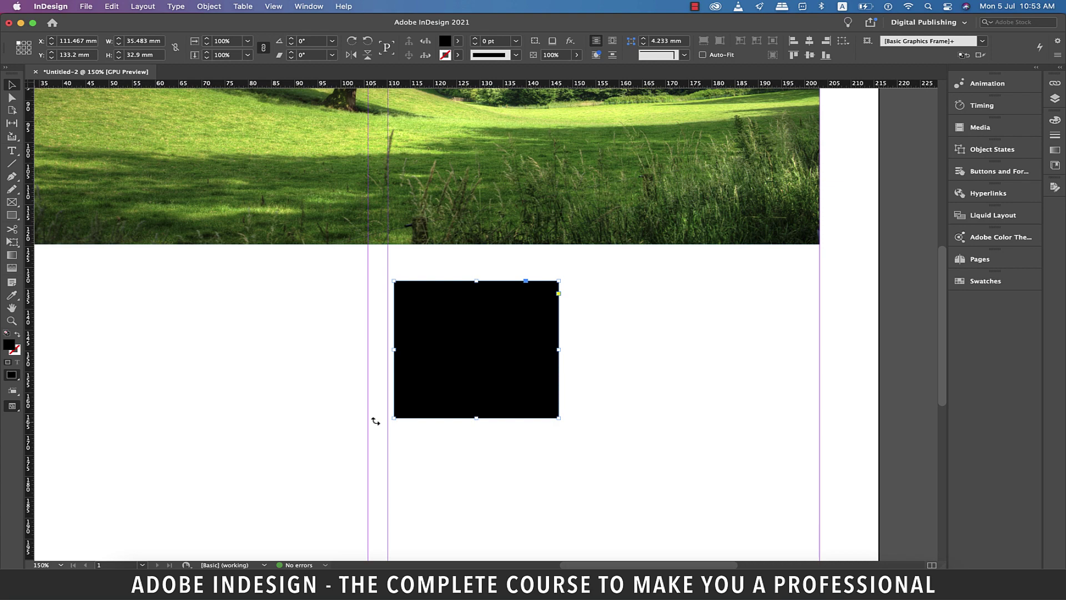
drag(411, 358, 402, 358)
click(535, 362)
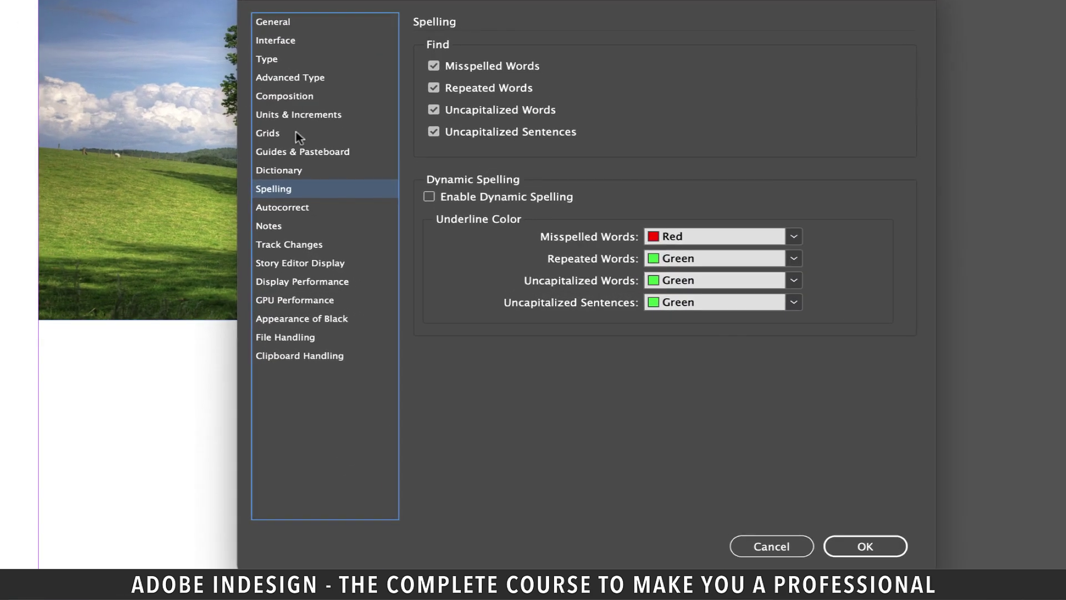
- Enable Dynamic Spelling and review the Autocorrect settings
click(429, 198)
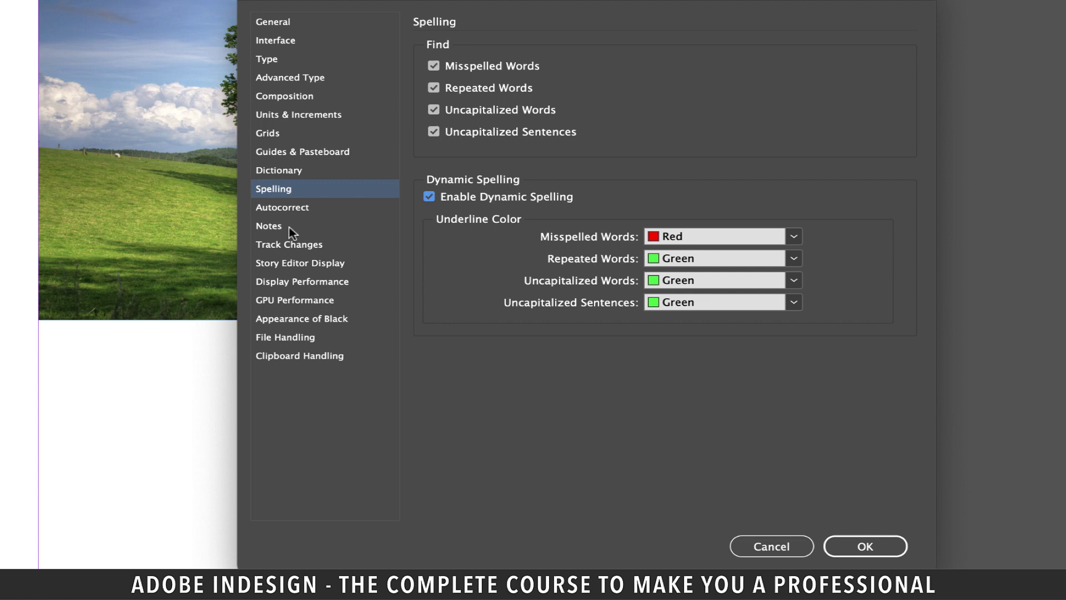
click(284, 208)
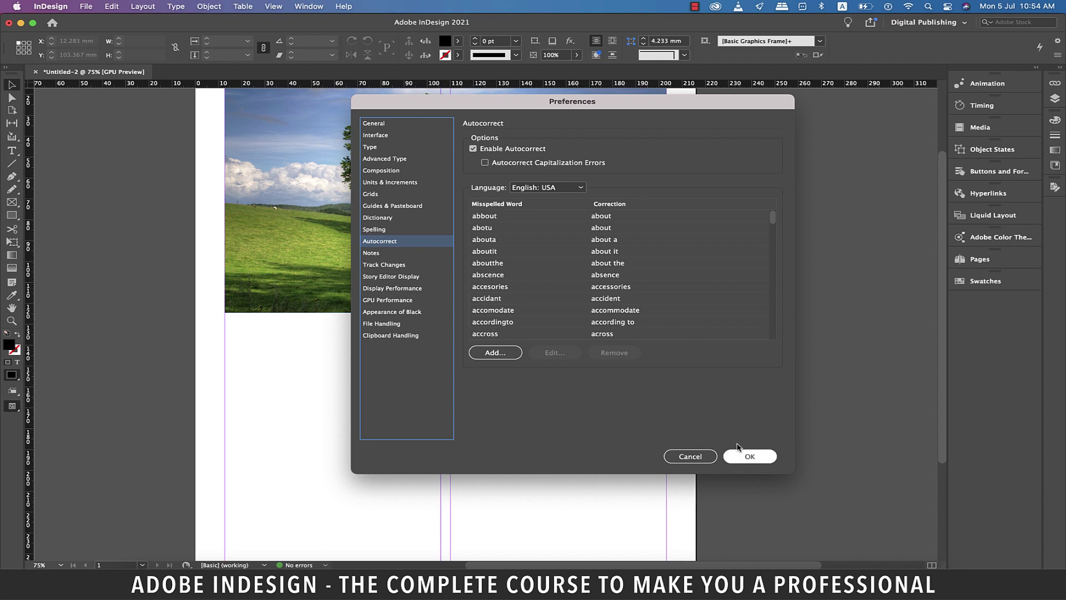
- Close Preferences, draw a large text frame below the photo, and type the misspelled 'aboout'
click(744, 455)
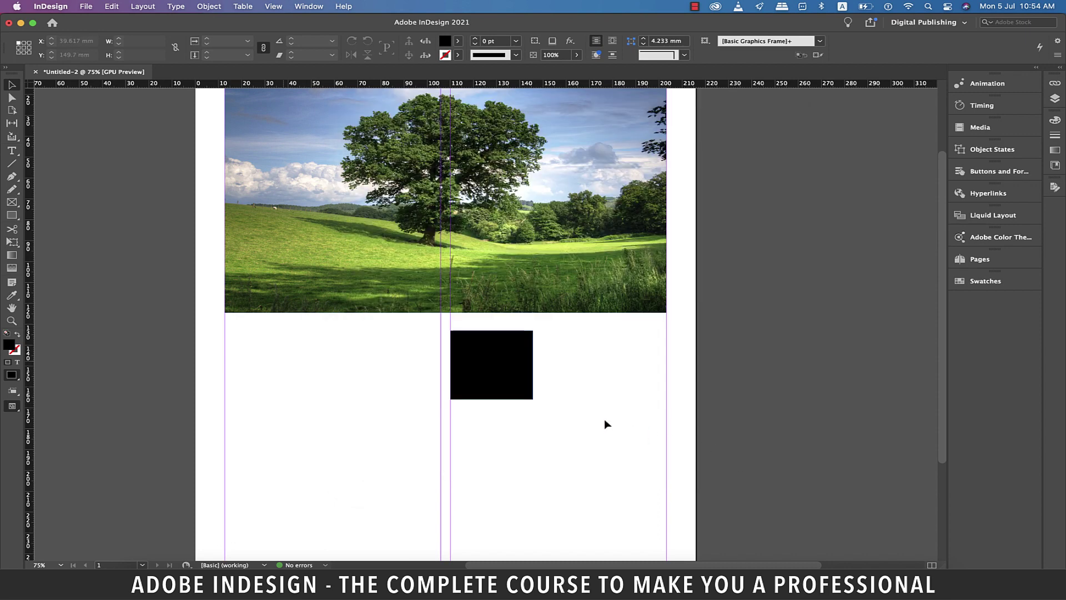
key(f)
drag(241, 335, 289, 376)
drag(214, 363, 494, 514)
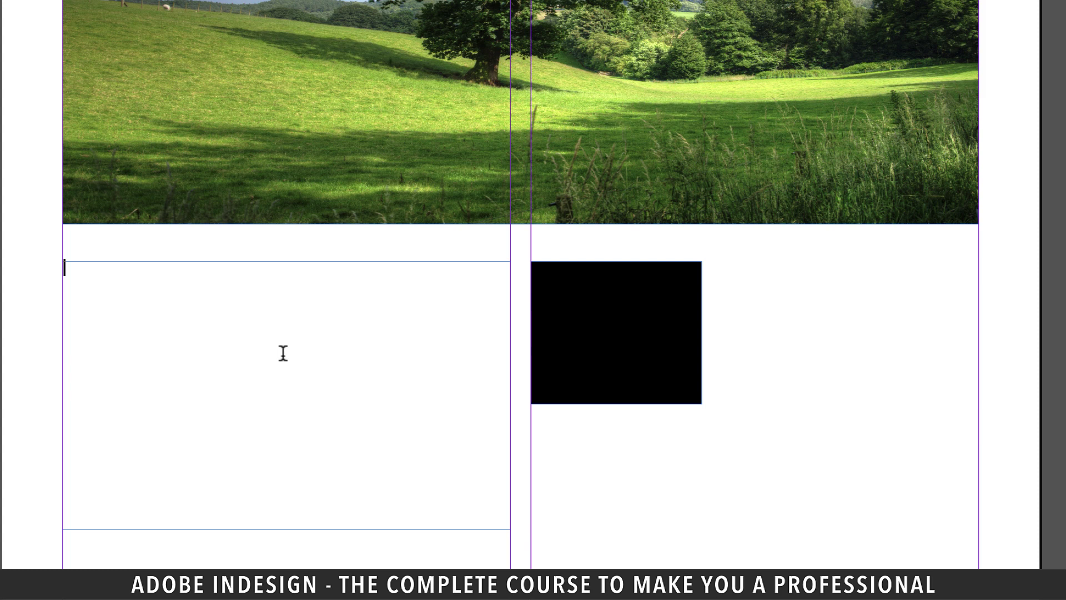
text(abbout)
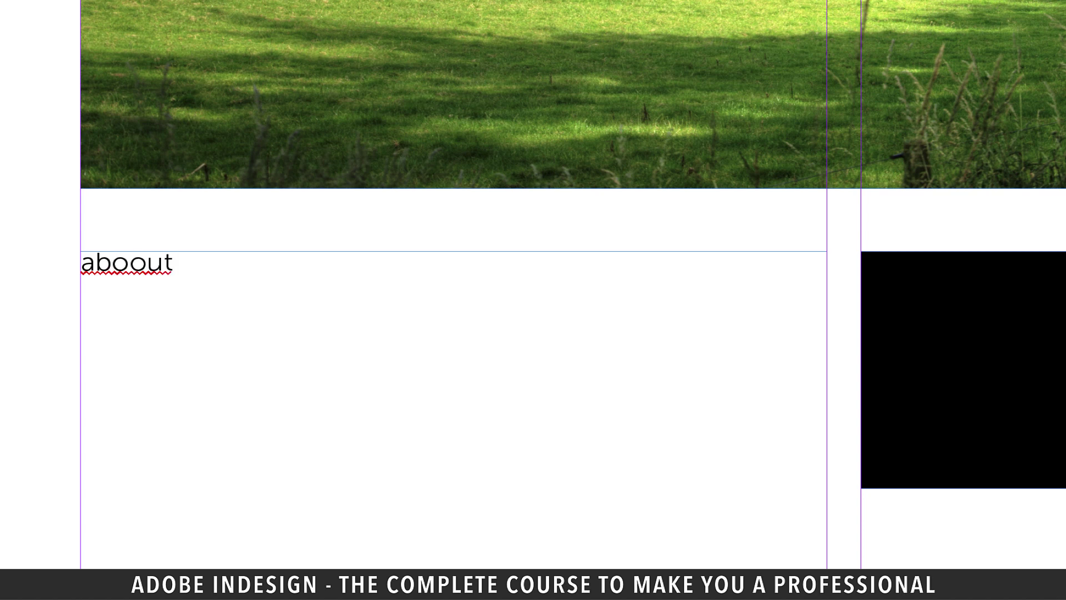
key(Return)
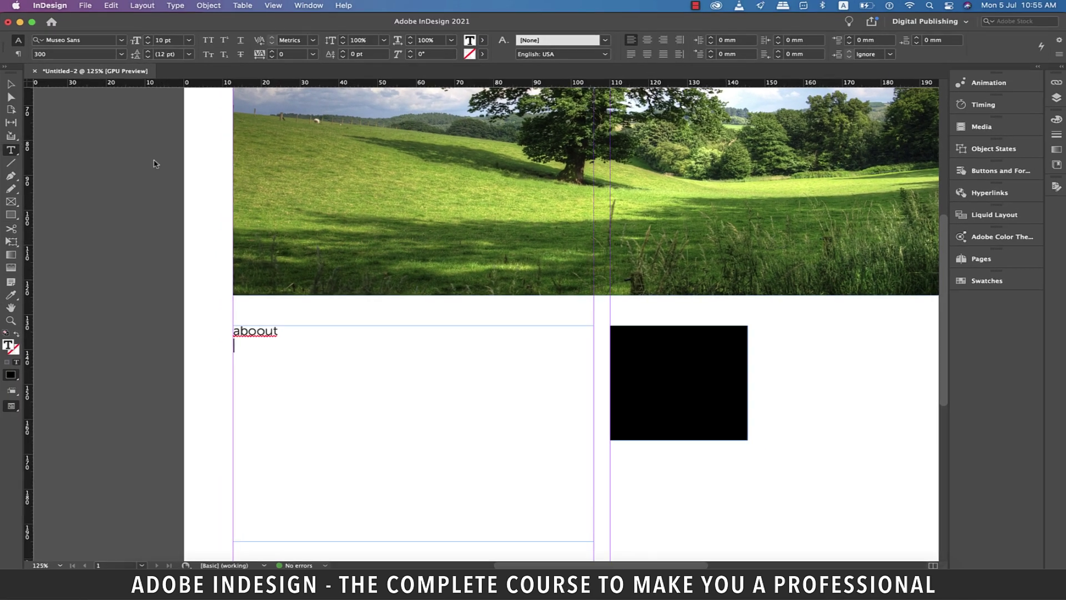
- In Spelling preferences, add an Autocorrect entry replacing 'aboout' with 'about'
click(46, 6)
mouse_move(66, 34)
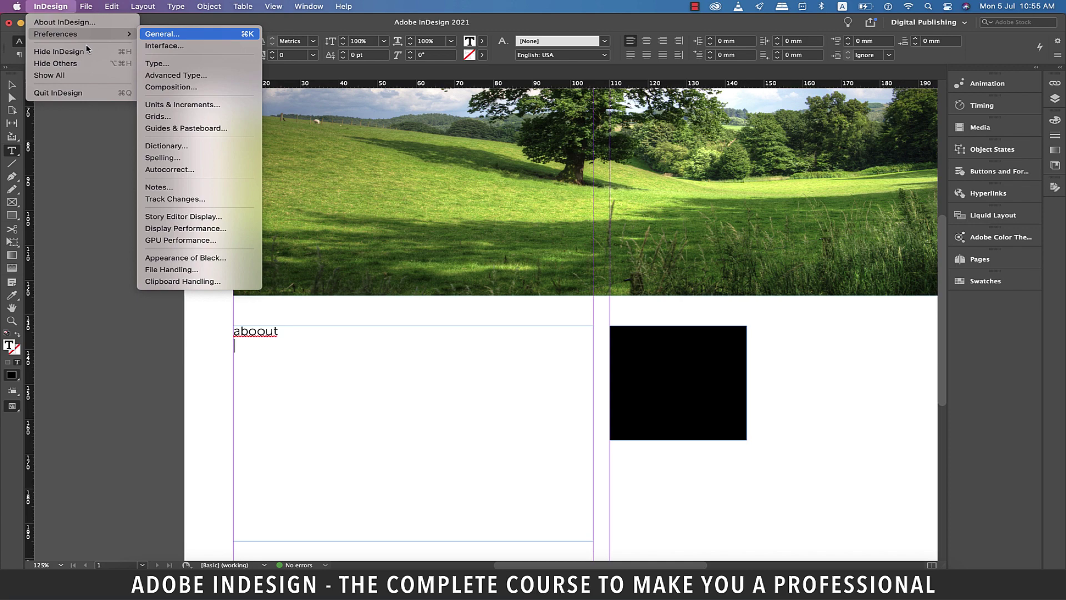
click(201, 158)
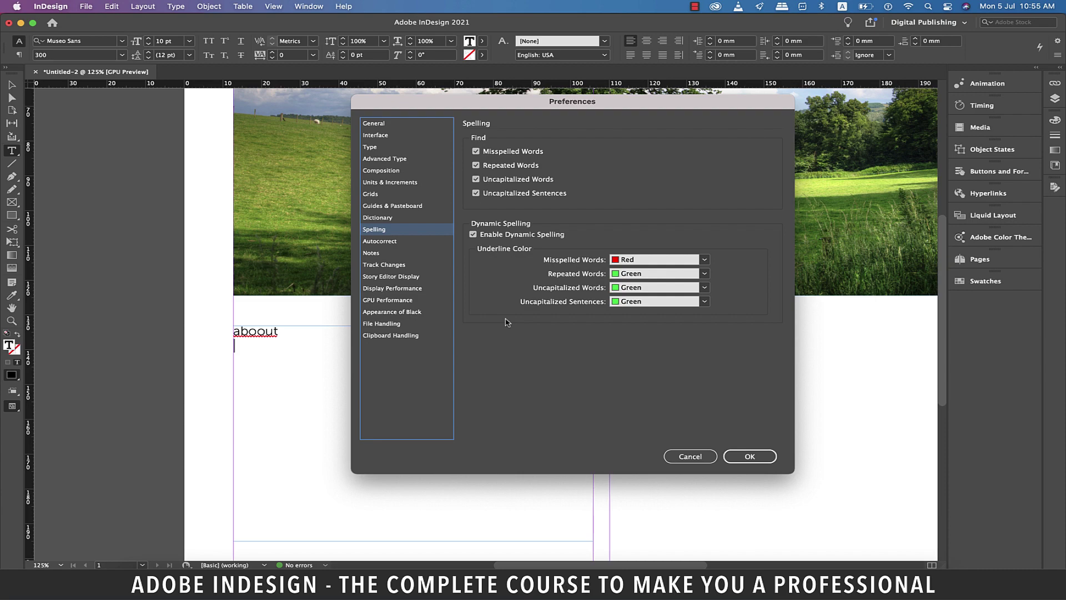
click(379, 241)
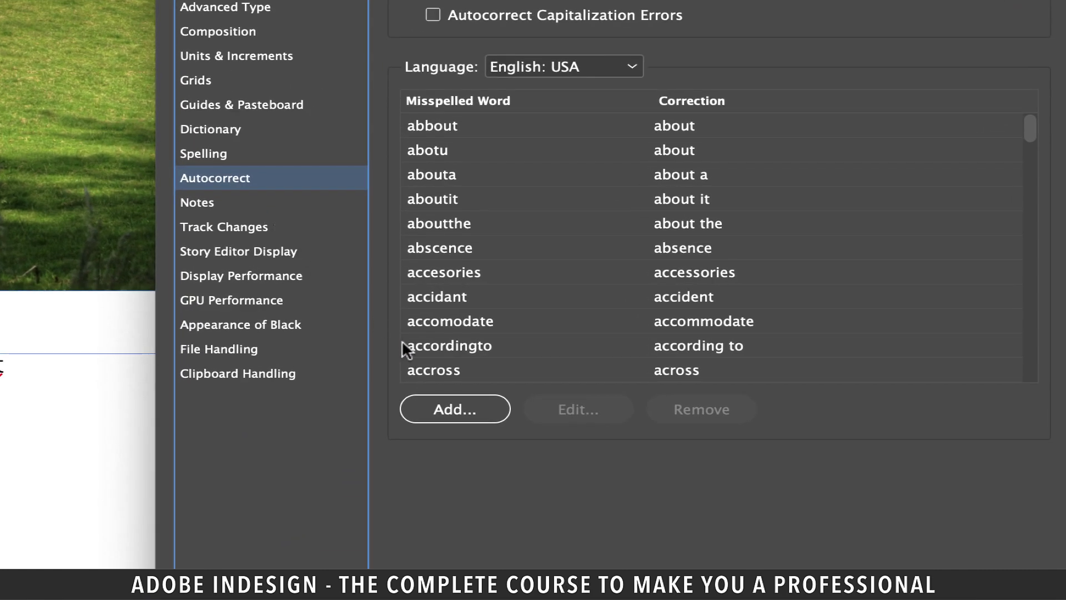
click(470, 405)
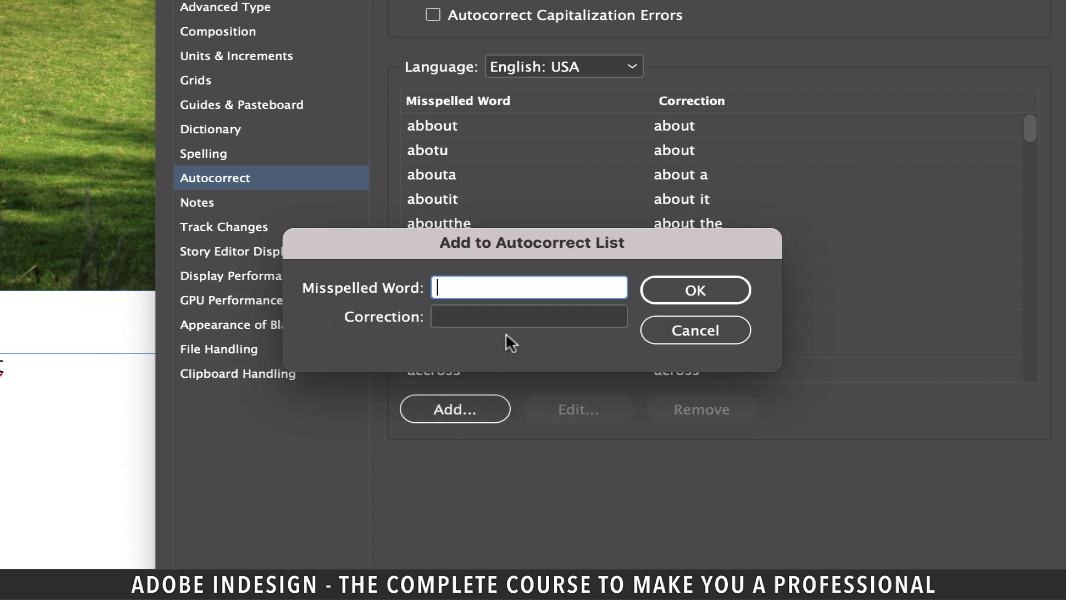
text(aboout)
click(517, 315)
text(about)
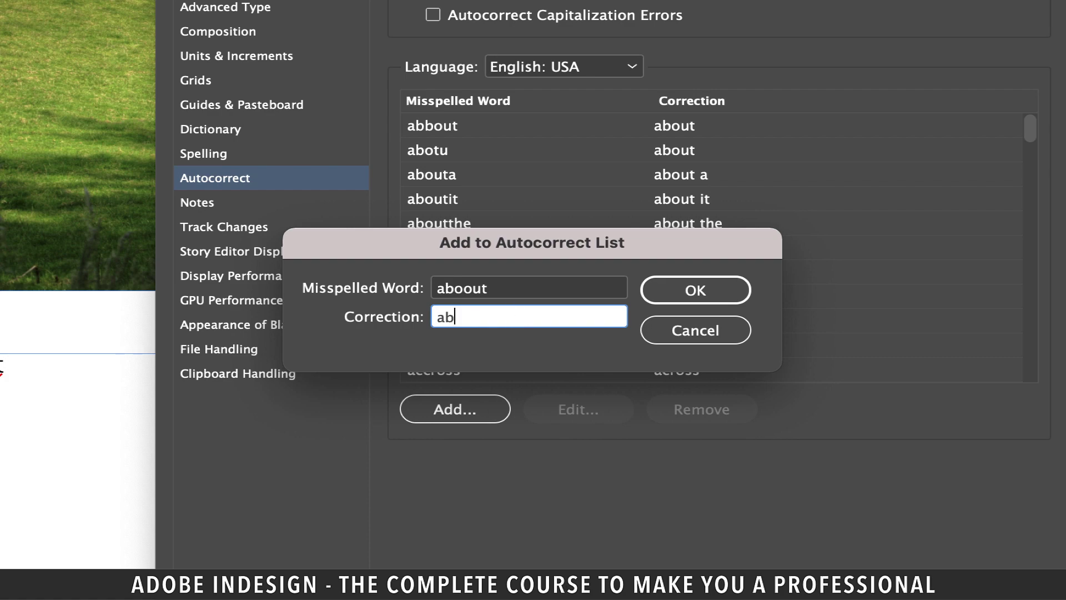
click(696, 290)
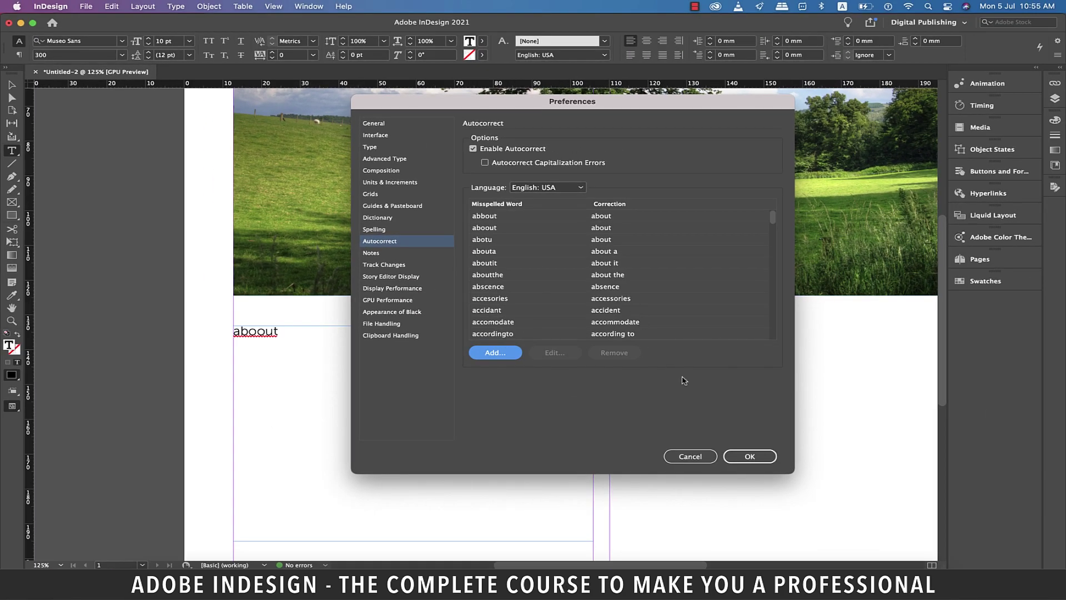
- Retype 'aboout' in the frame to confirm it autocorrects to 'about'
click(749, 455)
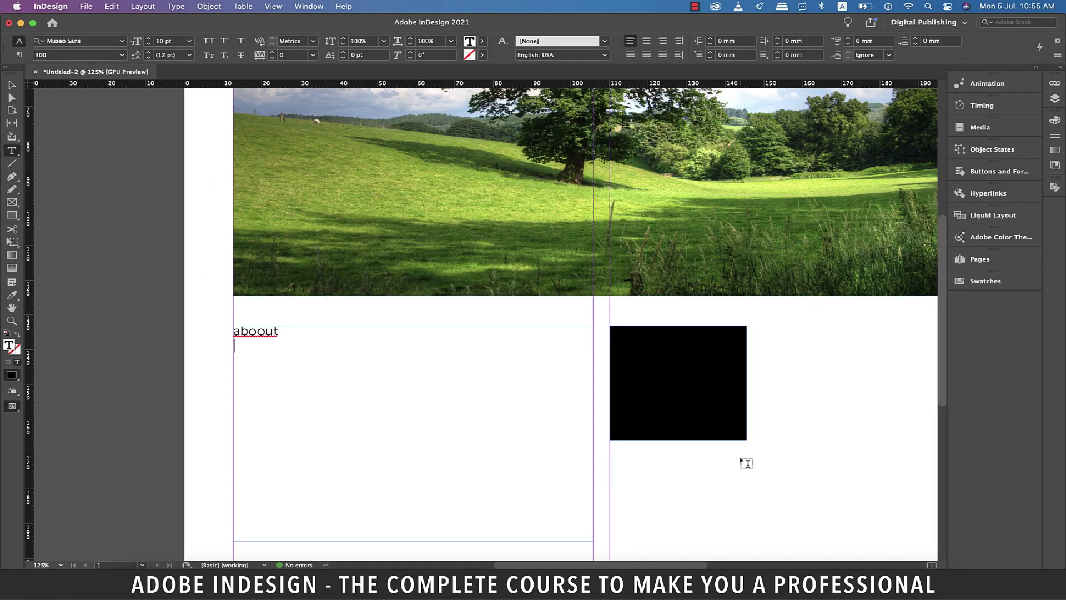
drag(297, 334, 209, 331)
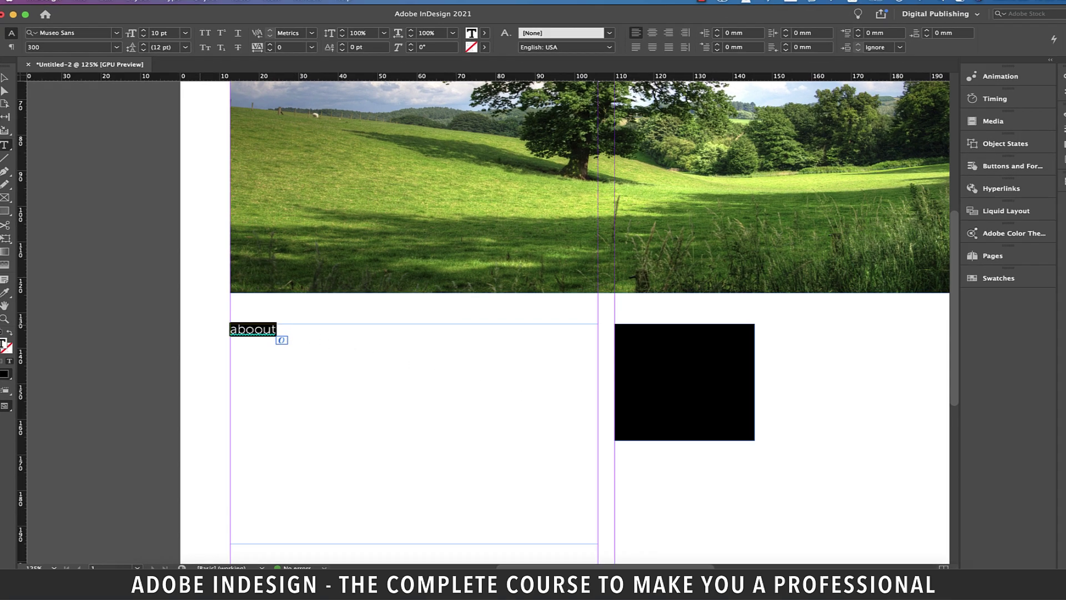
key(BackSpace)
text(aboout)
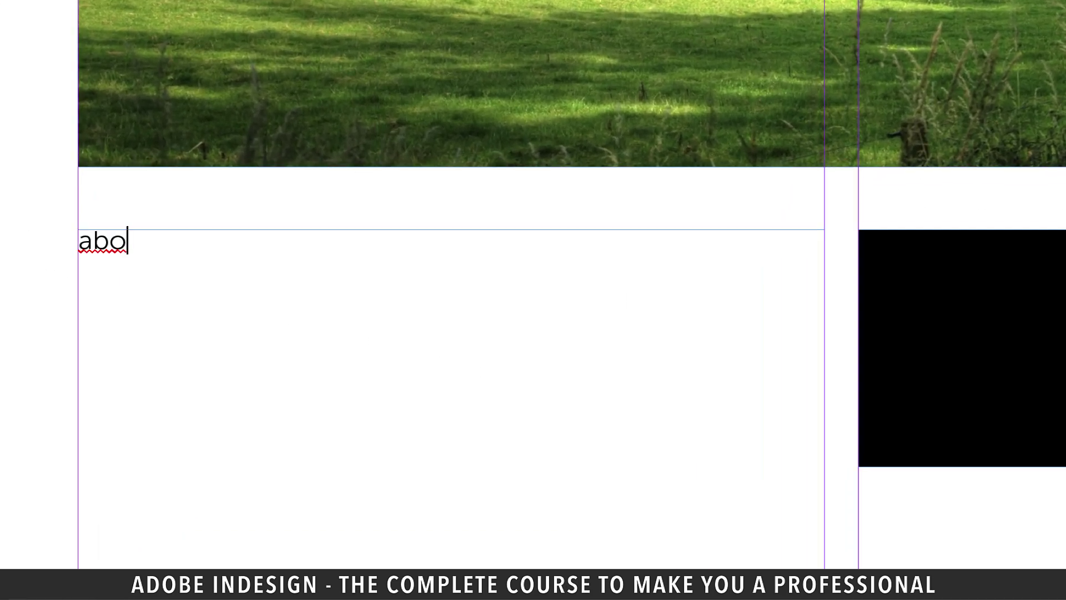
key(Return)
key(BackSpace)
key(BackSpace)
key(BackSpace)
key(BackSpace)
key(BackSpace)
key(BackSpace)
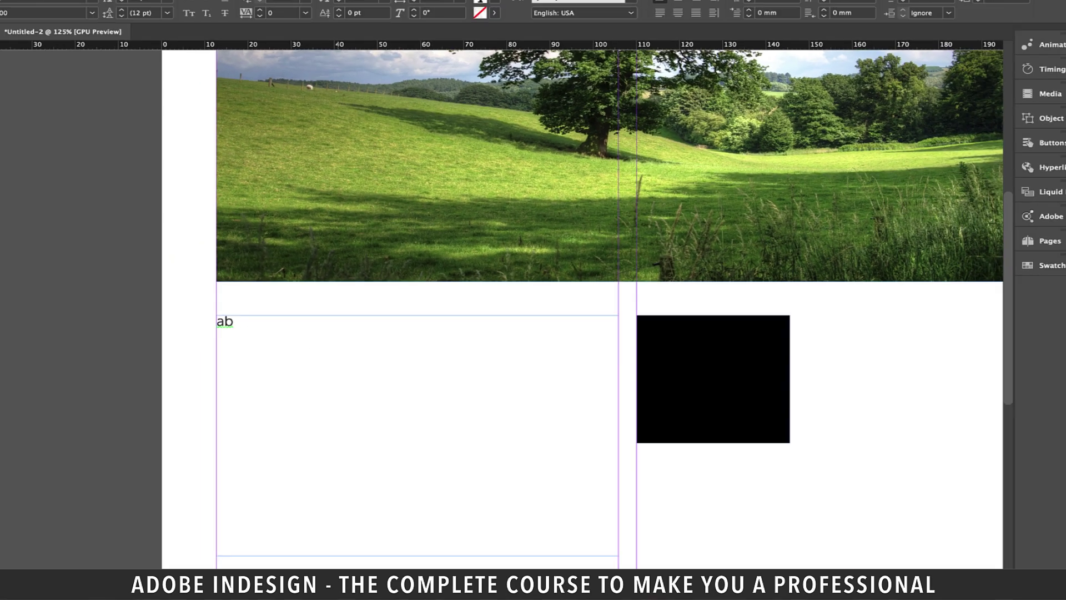
- Type sample text 'favorite' and 'I love Adobe.', then delete all text in the frame
text(favi)
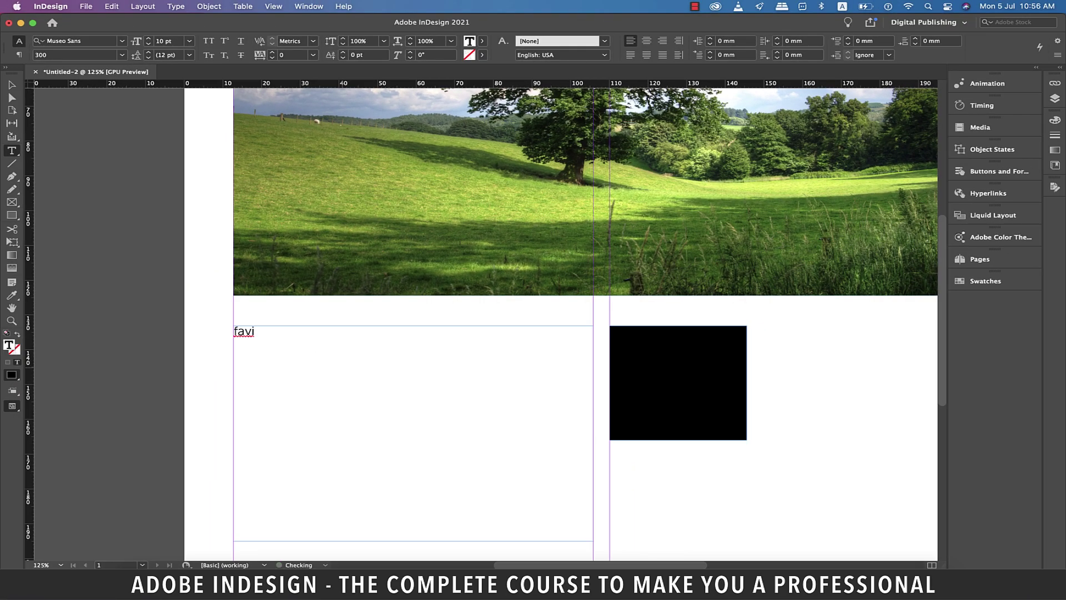
text(rite\)
key(BackSpace)
key(Return)
key(BackSpace)
key(BackSpace)
key(BackSpace)
key(BackSpace)
key(BackSpace)
key(BackSpace)
key(BackSpace)
key(BackSpace)
key(BackSpace)
text(favir)
key(BackSpace)
key(BackSpace)
text(orite)
key(Return)
key(Return)
text(I love Adobe.)
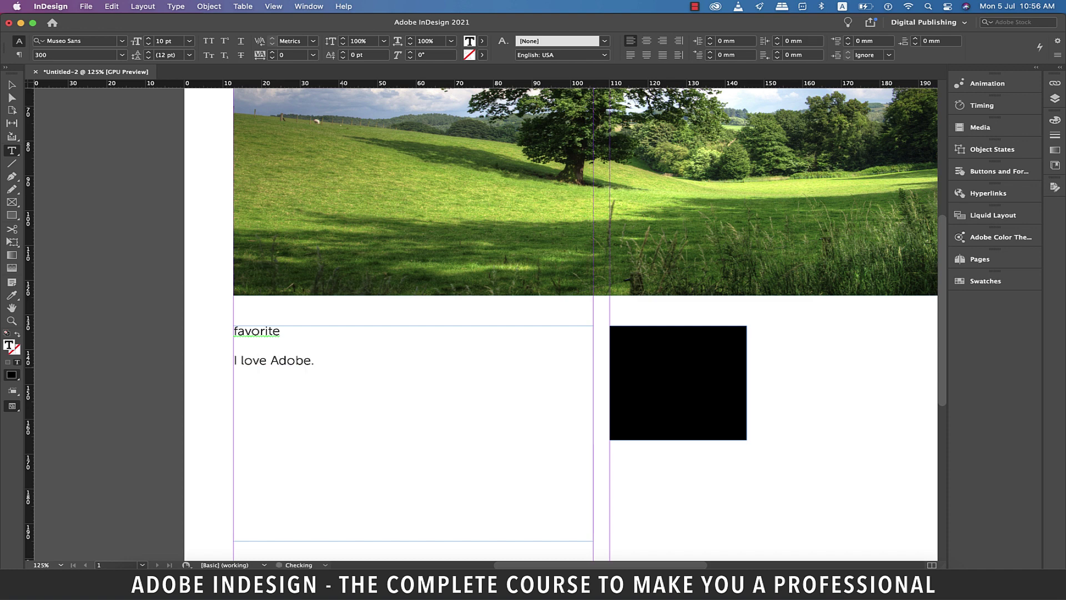
key(Return)
key(super+a)
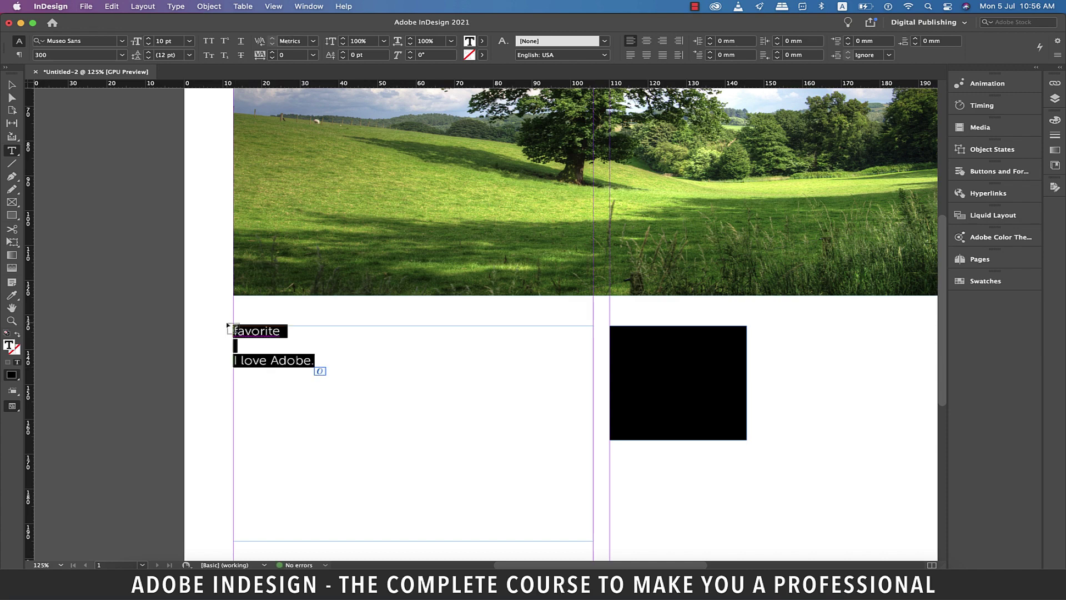
key(BackSpace)
- In Clipboard Handling preferences, try Text Only pasting, then revert to All Information
mouse_move(78, 34)
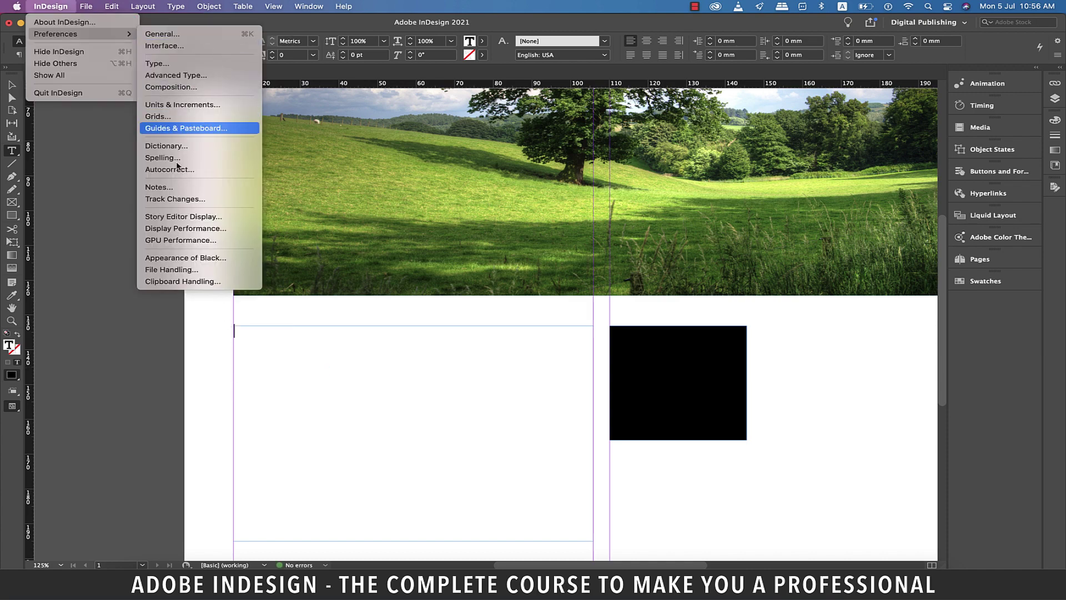
click(162, 157)
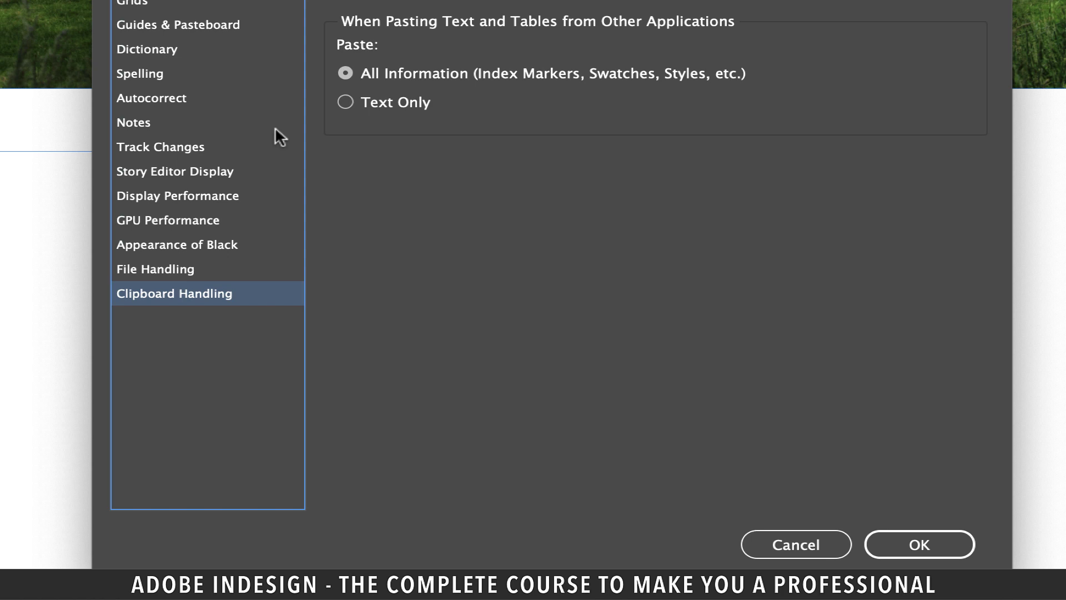
click(343, 102)
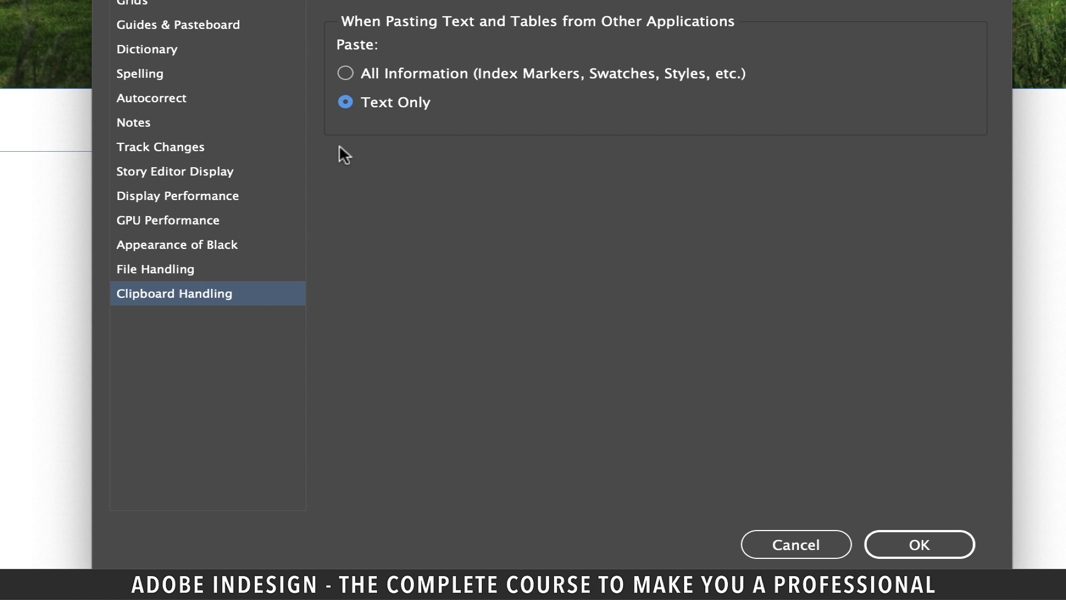
click(345, 74)
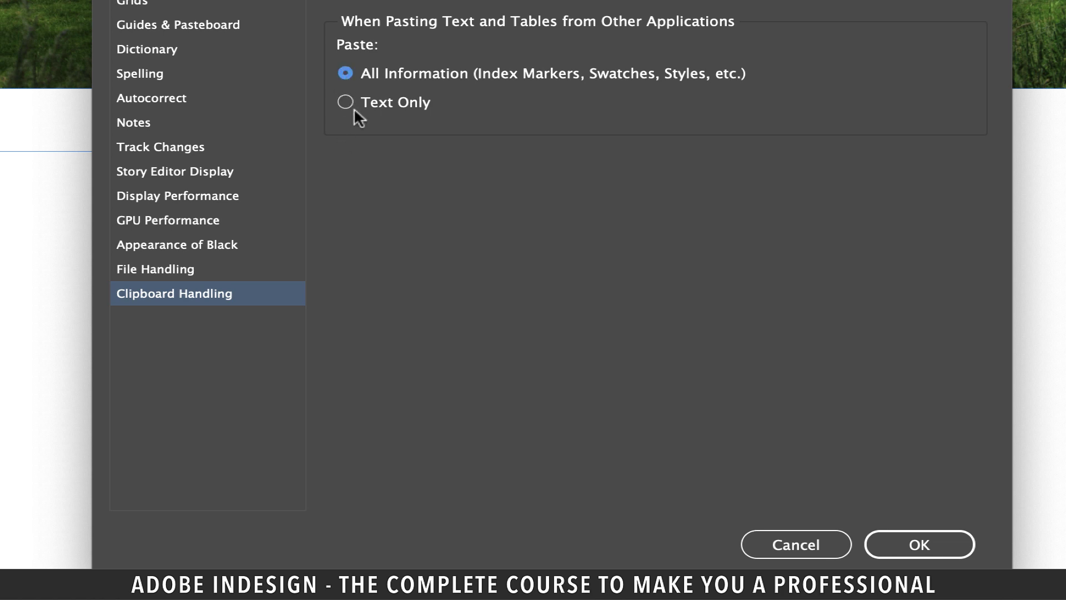